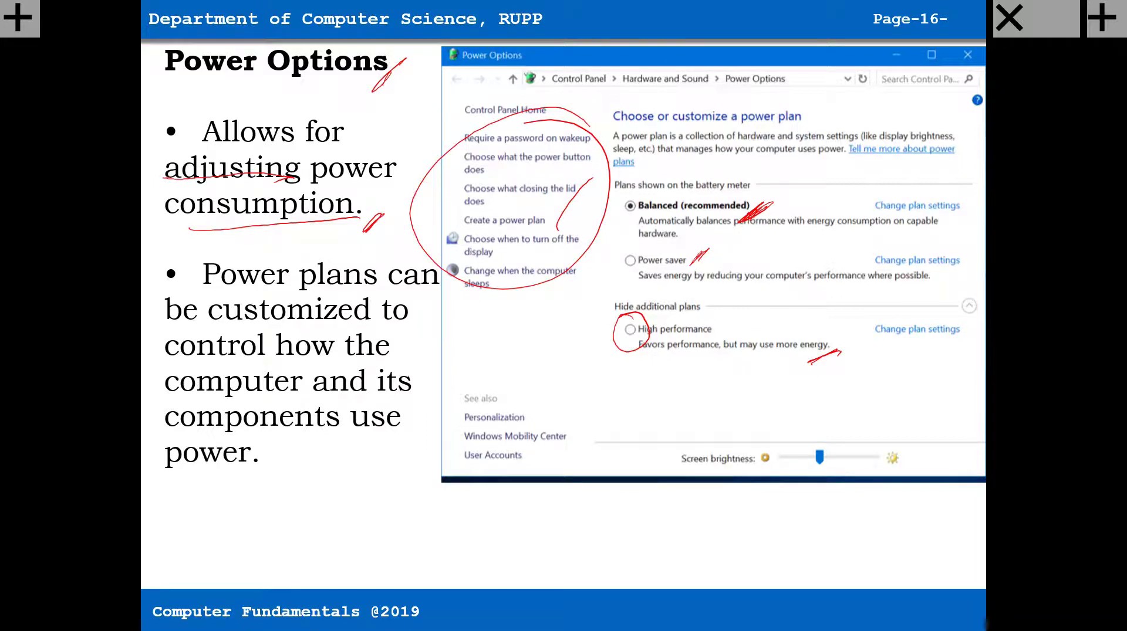
- Search Windows for "power o" and open the Edit power plan settings
key("super")
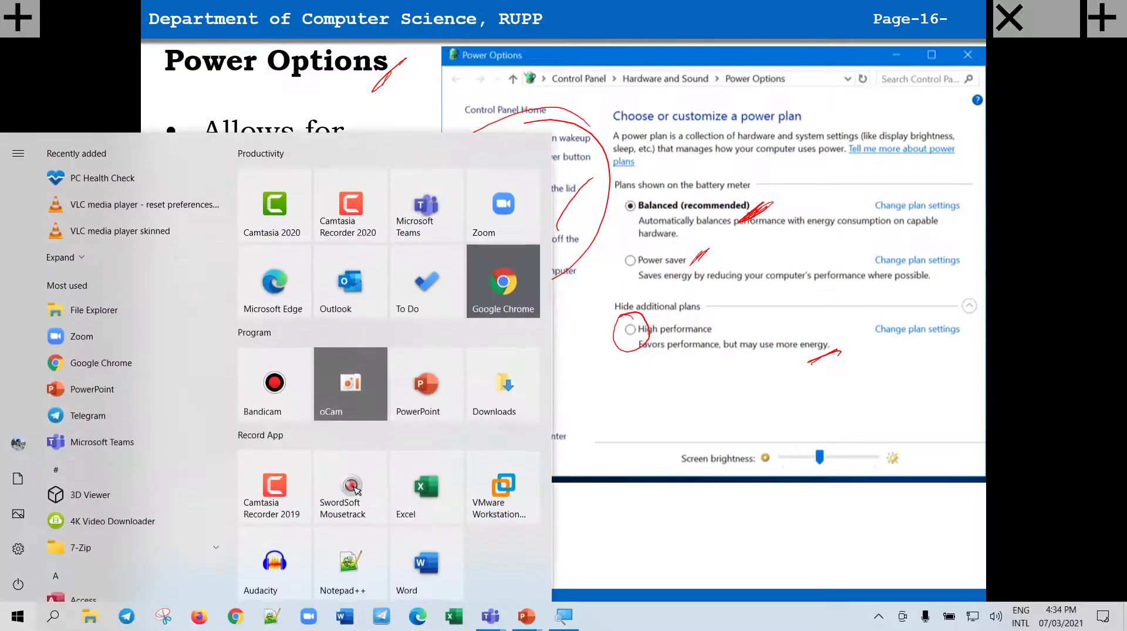
type("op")
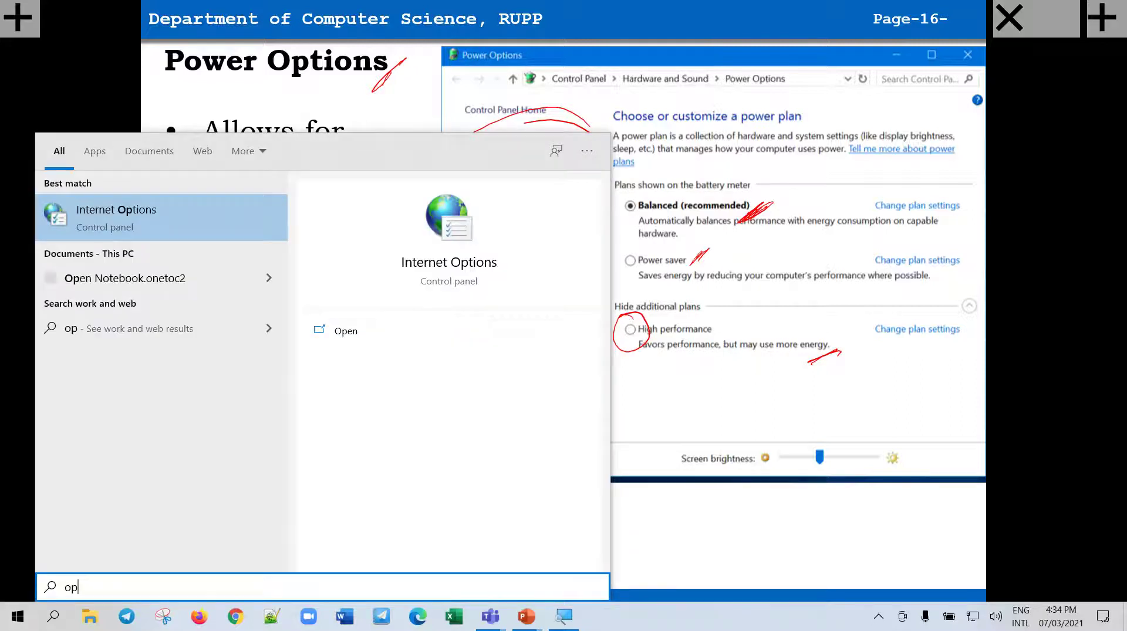
type("tio")
key("BackSpace")
key("BackSpace")
key("BackSpace")
key("BackSpace")
key("BackSpace")
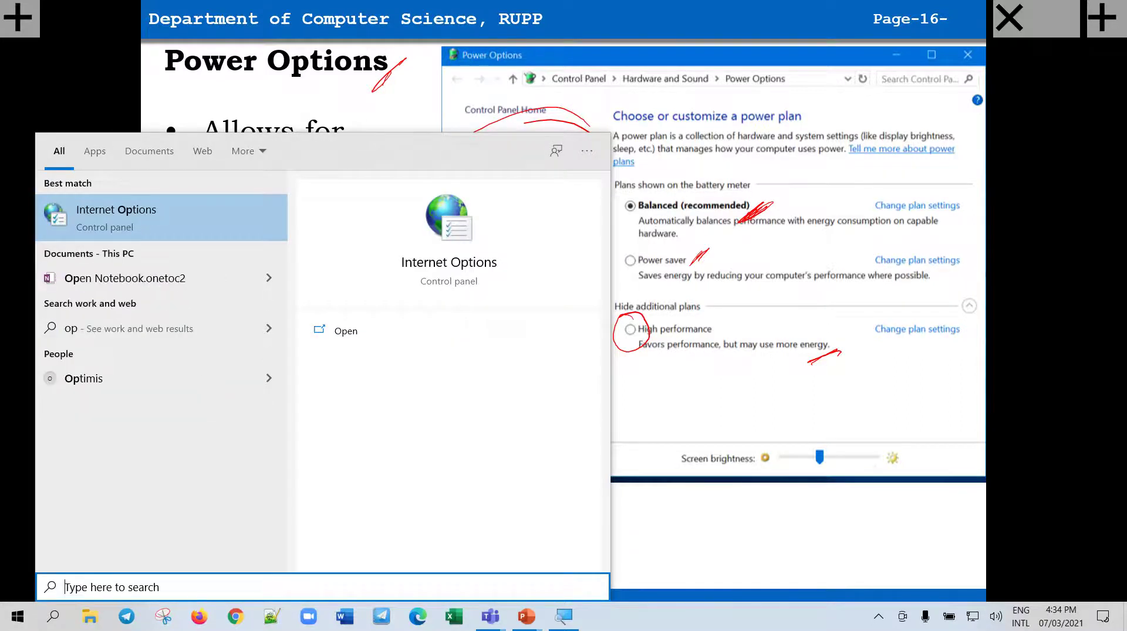
type("power")
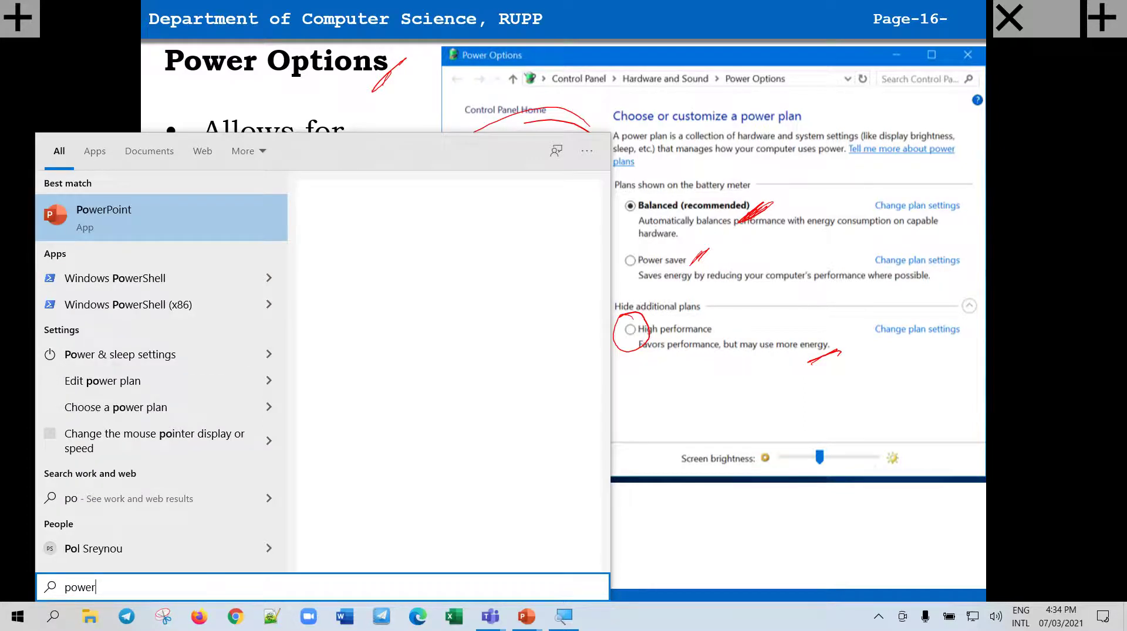
type("p")
key("BackSpace")
key("BackSpace")
type("r o")
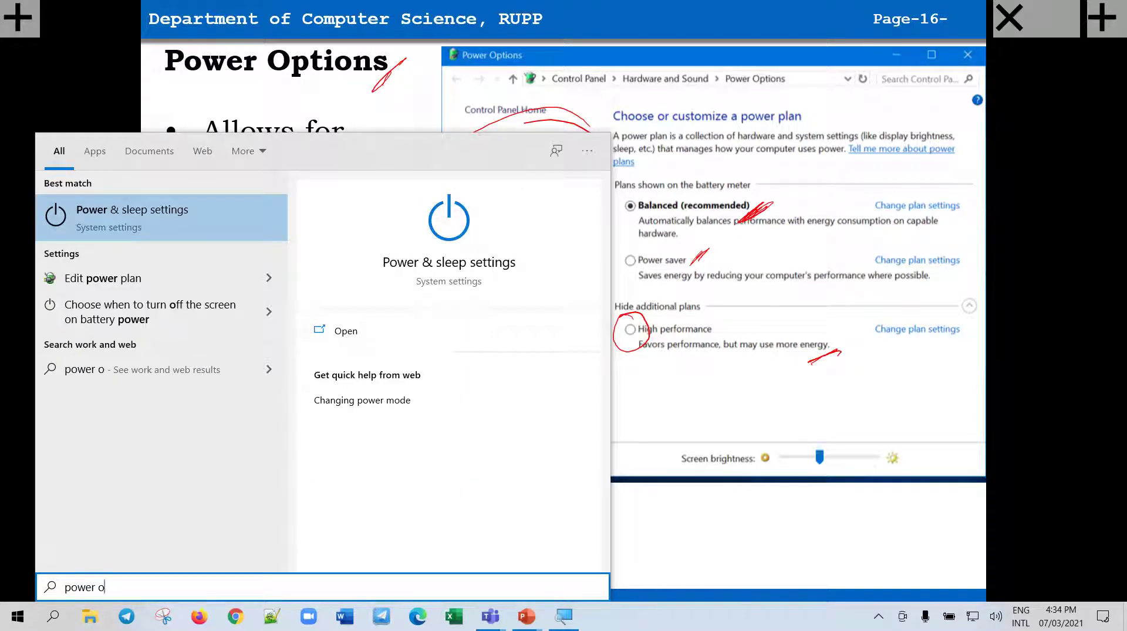
left_click(187, 283)
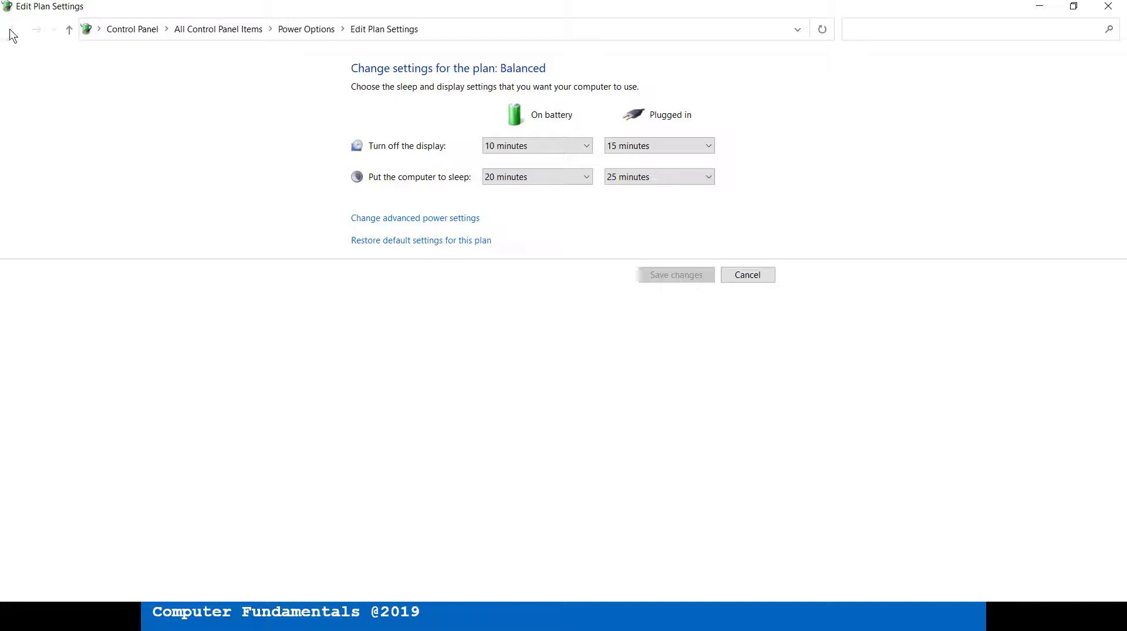
- Leave the Balanced plan's settings without saving and go to the overview of power plans
left_click(435, 241)
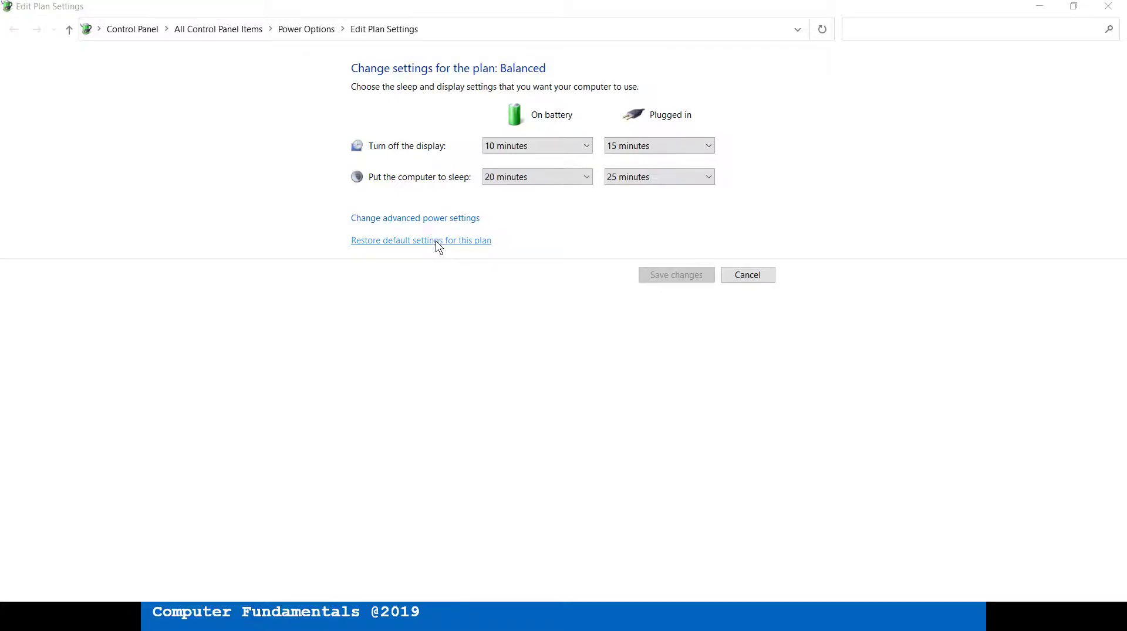
left_click(656, 329)
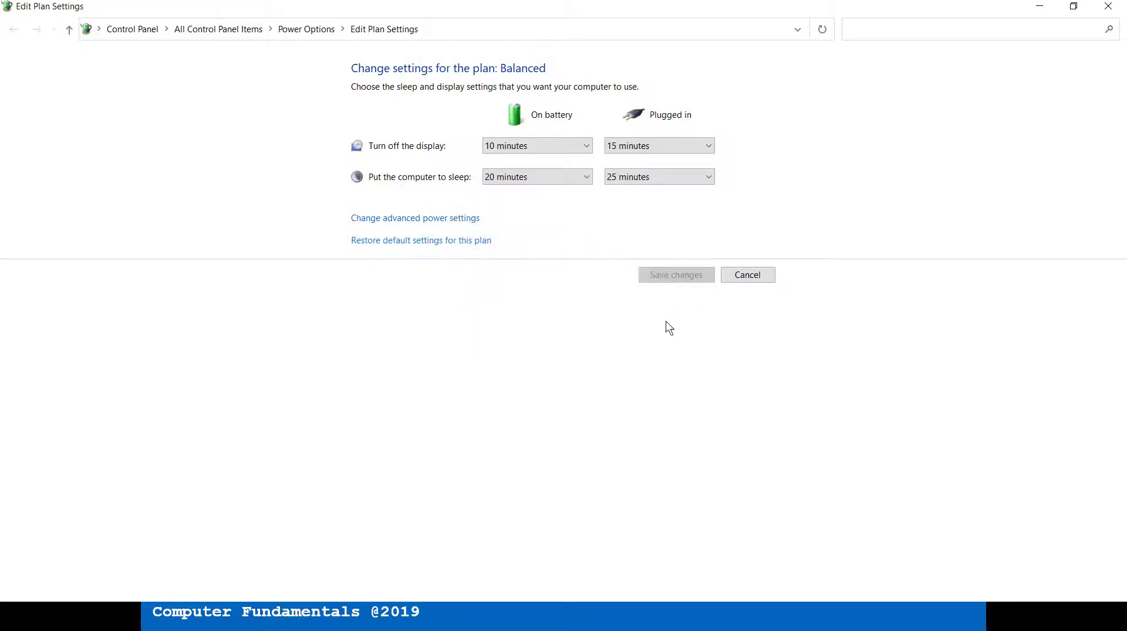
left_click(750, 268)
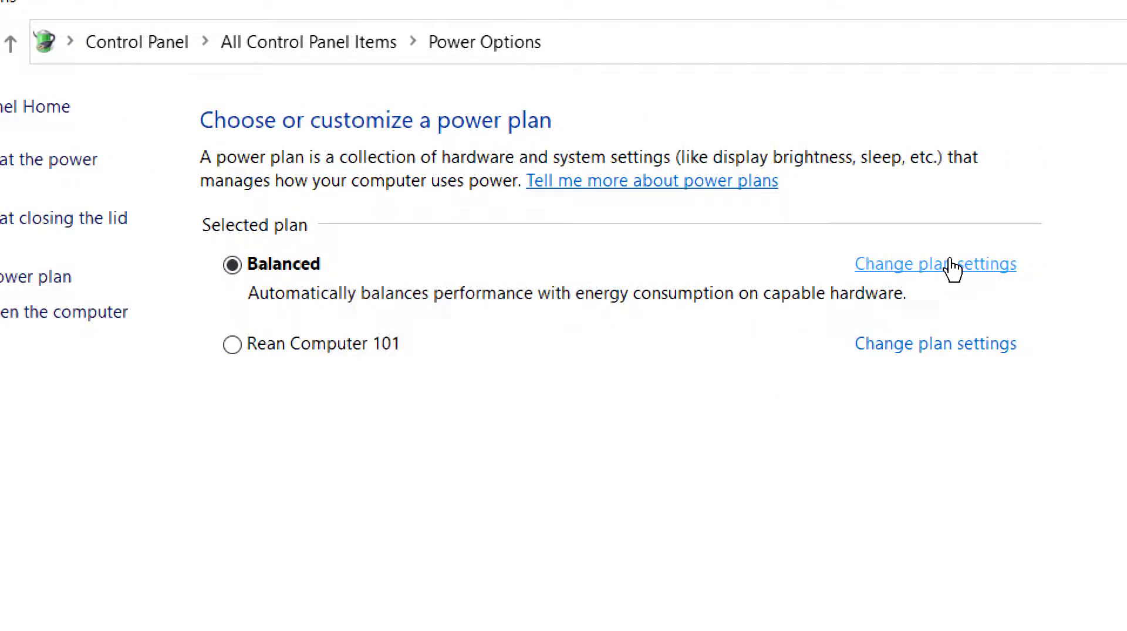
- Open the Balanced plan's settings, view the plugged-in sleep timeout choices, and leave without changing them
left_click(950, 264)
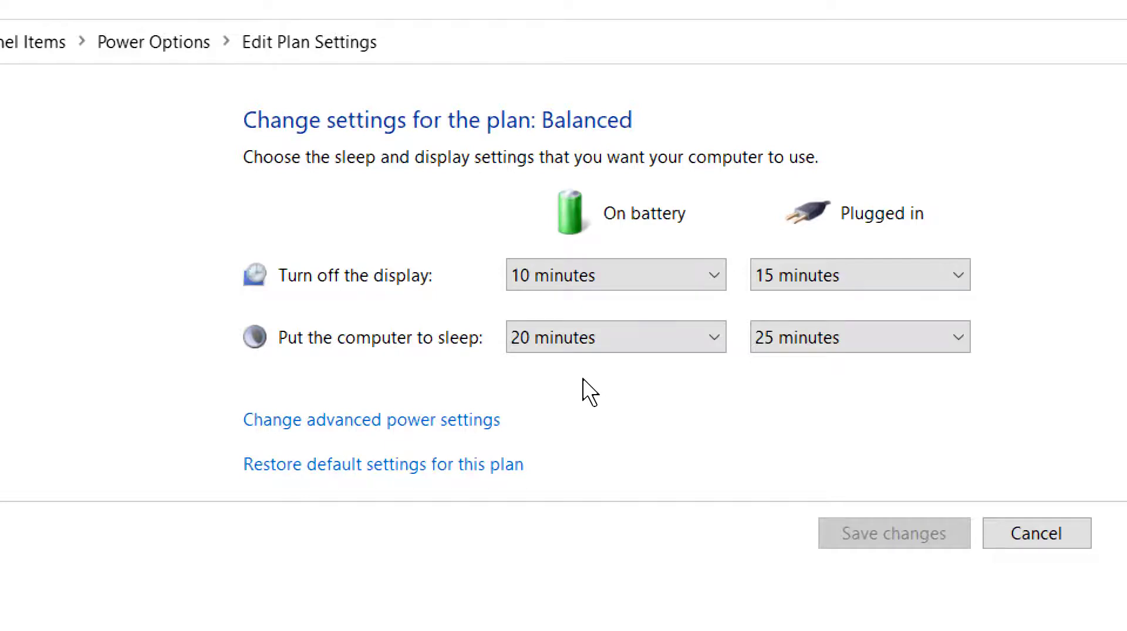
left_click(884, 339)
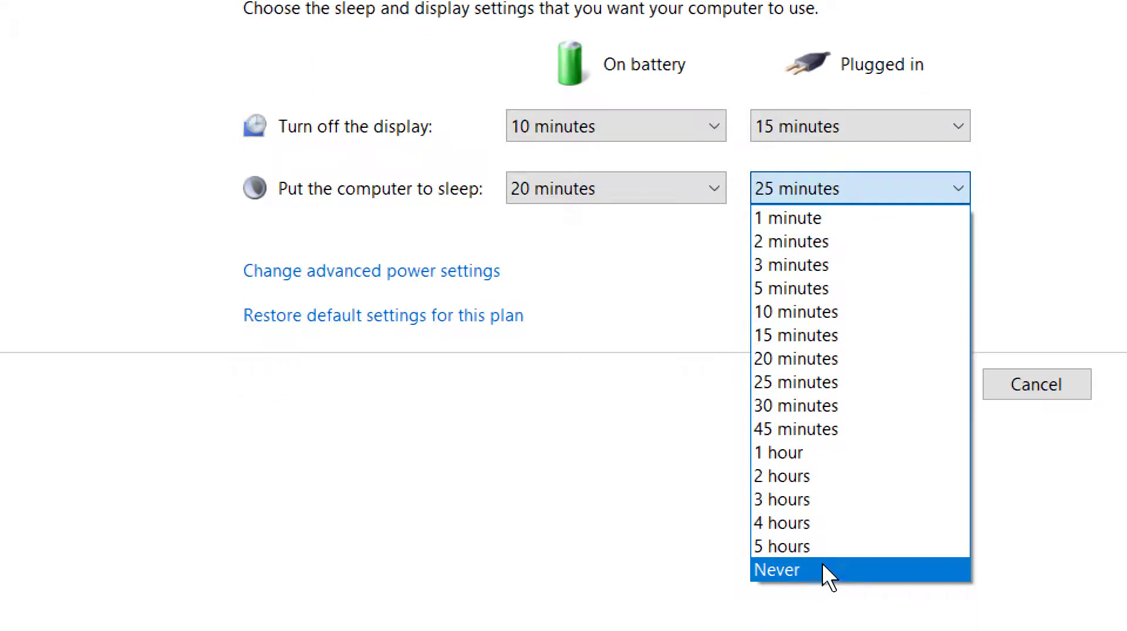
left_click(645, 273)
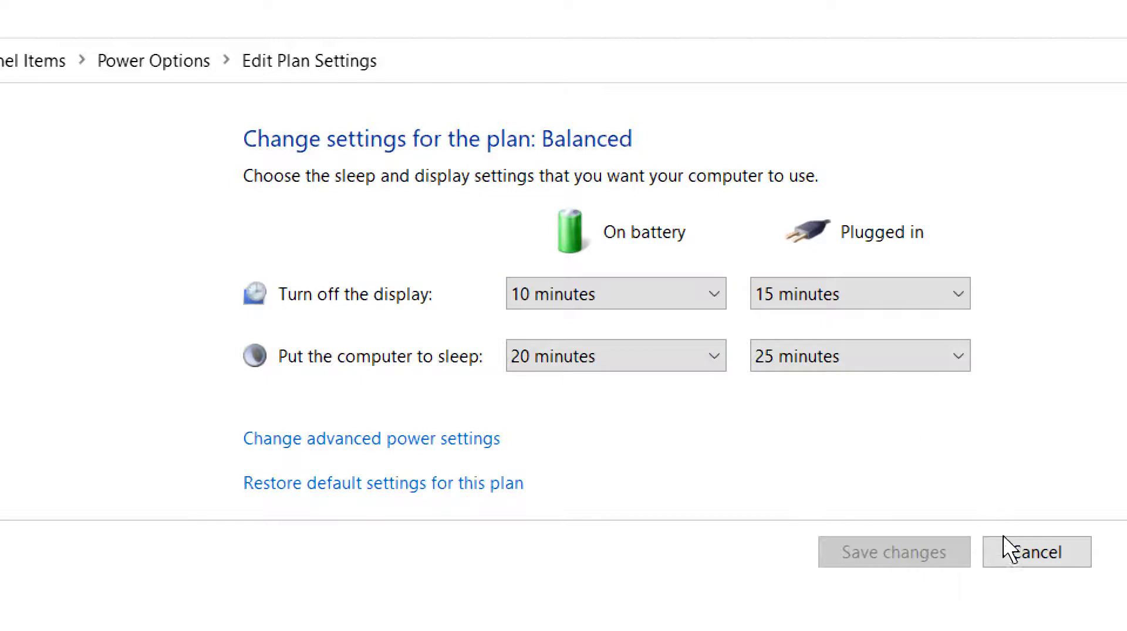
left_click(1026, 561)
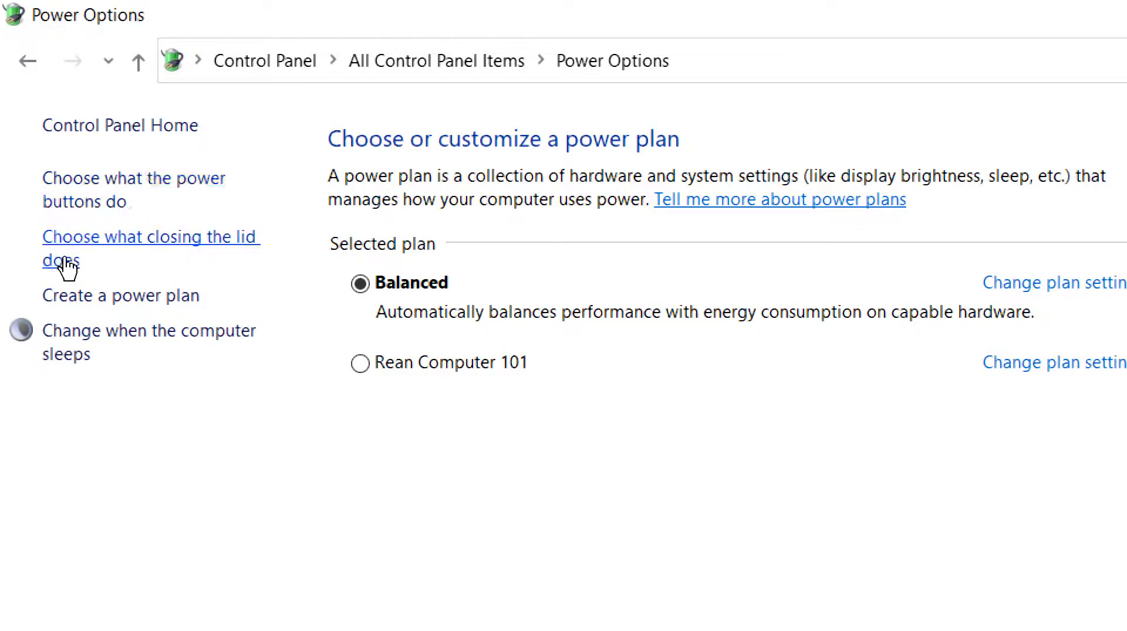
- Open the settings for what the power buttons do and review the power button actions on battery and plugged in, plus the shutdown settings
left_click(74, 201)
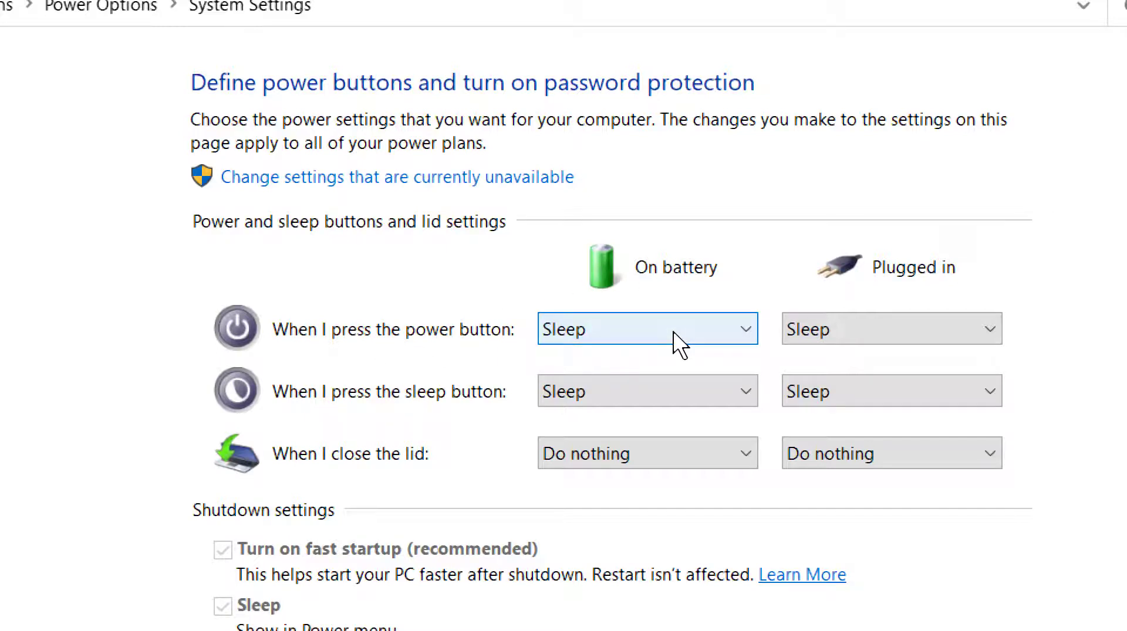
left_click(743, 330)
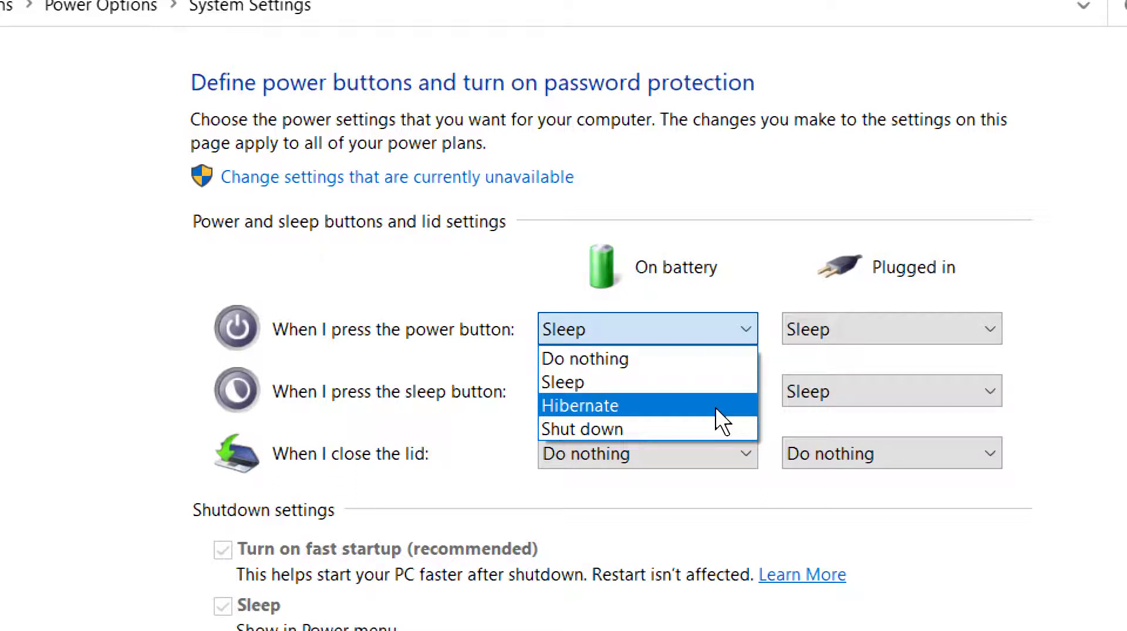
left_click(1074, 379)
left_click(946, 330)
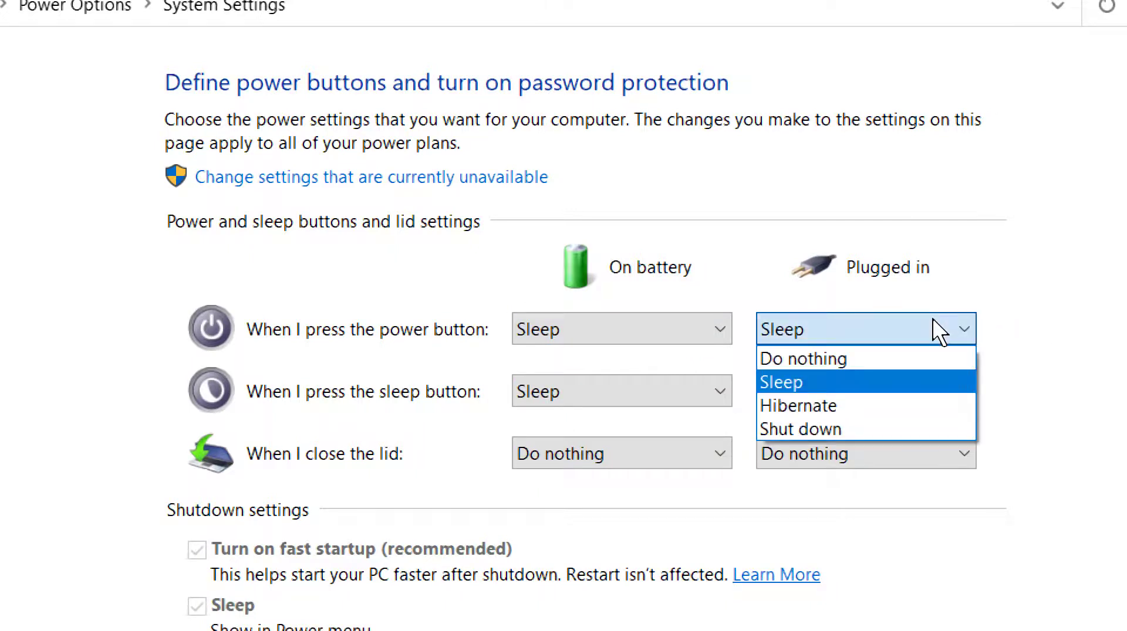
left_click(933, 320)
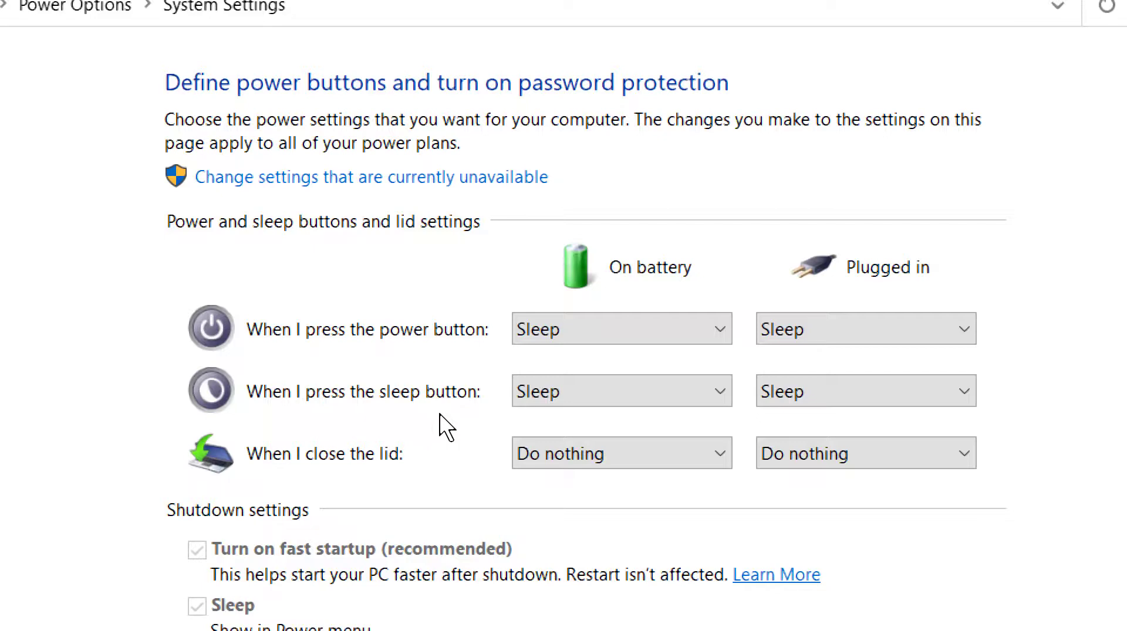
scroll(511, 592, "down", 8)
scroll(473, 29, "up", 7)
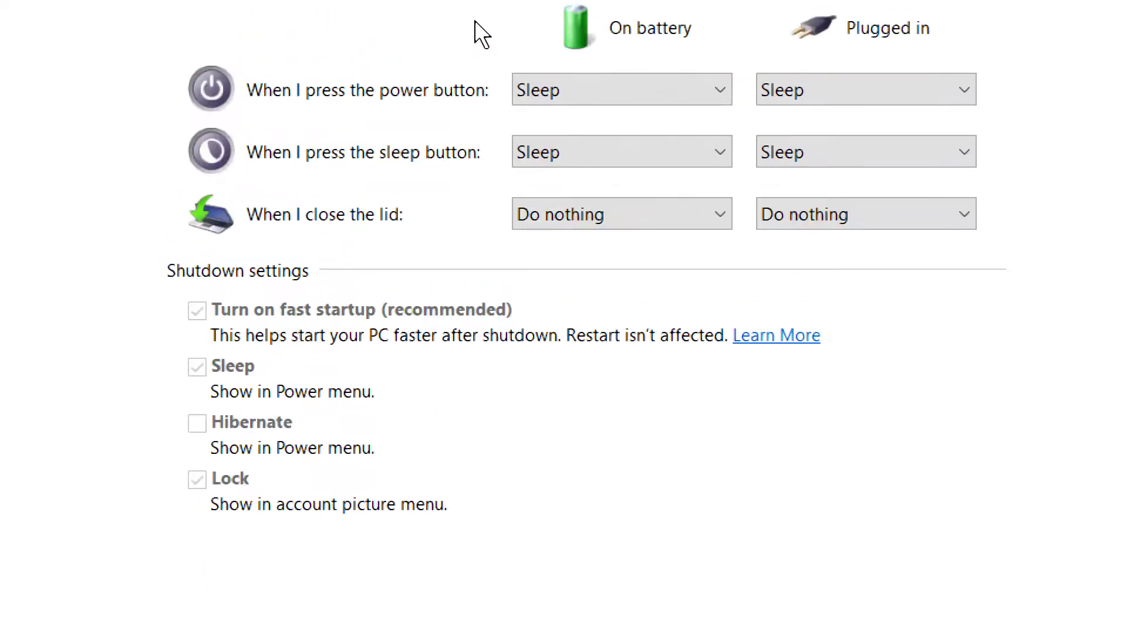
- Switch to Google Chrome and open a new tab
key("super")
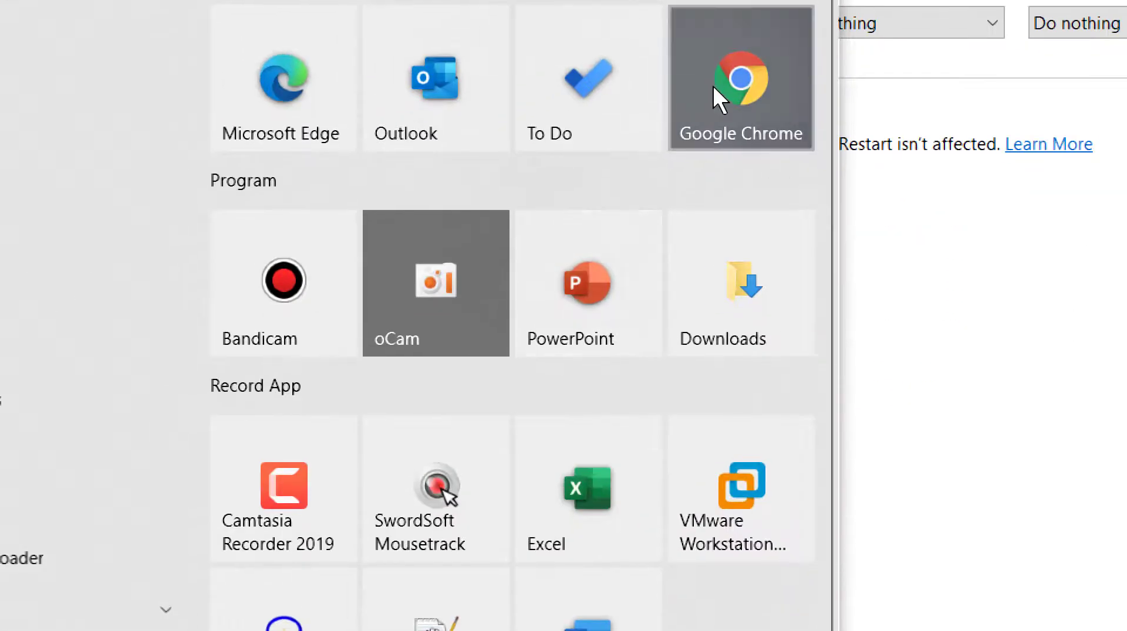
left_click(713, 86)
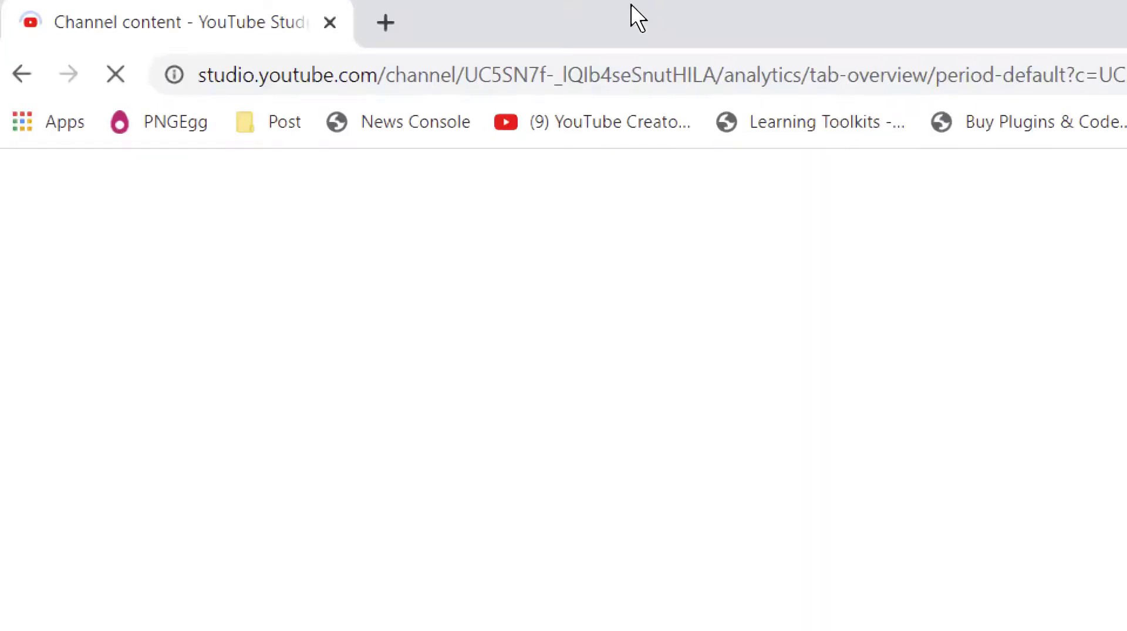
left_click(397, 11)
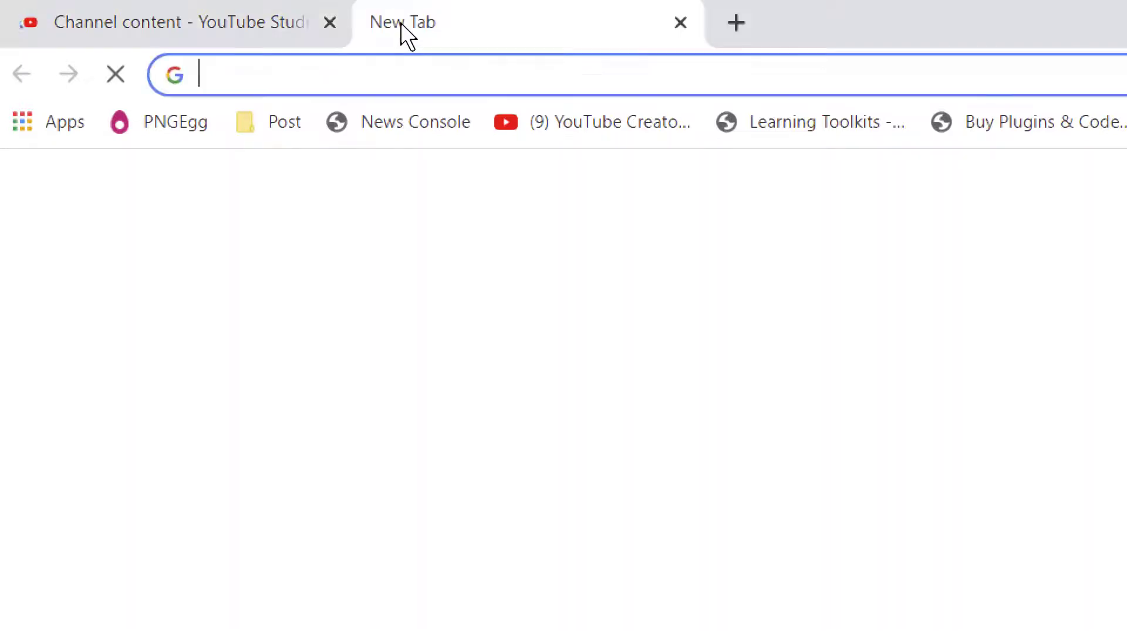
- Search Google for "sleep button laptop"
type("sl")
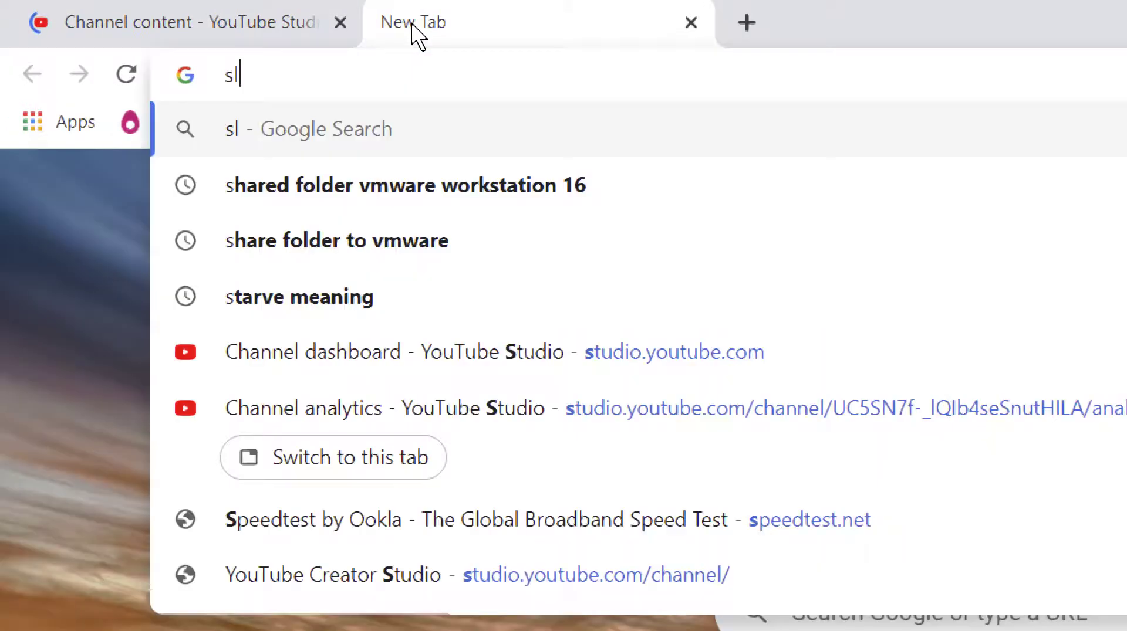
type("eep")
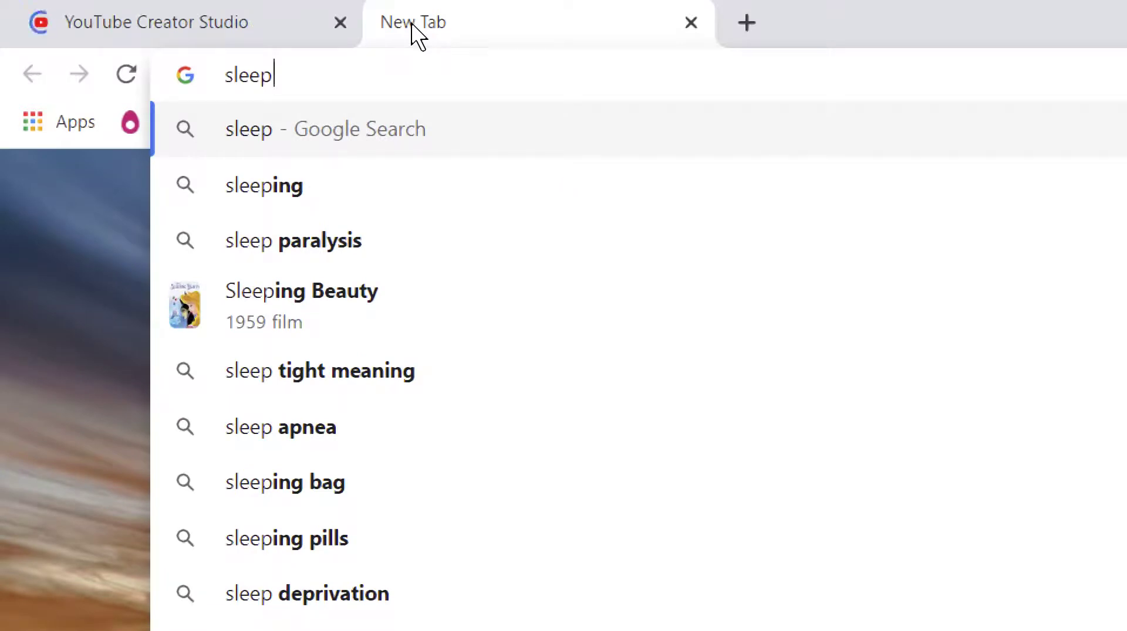
type(" bu")
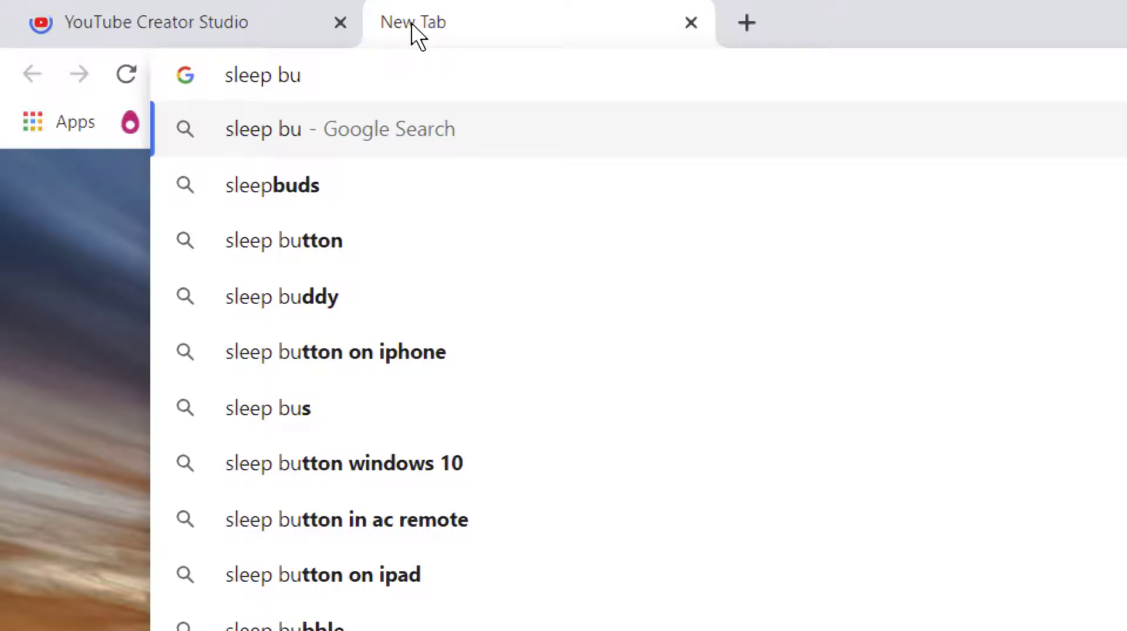
key("Down")
key("Down")
key("Down")
key("Down")
key("Down")
key("Down")
key("Down")
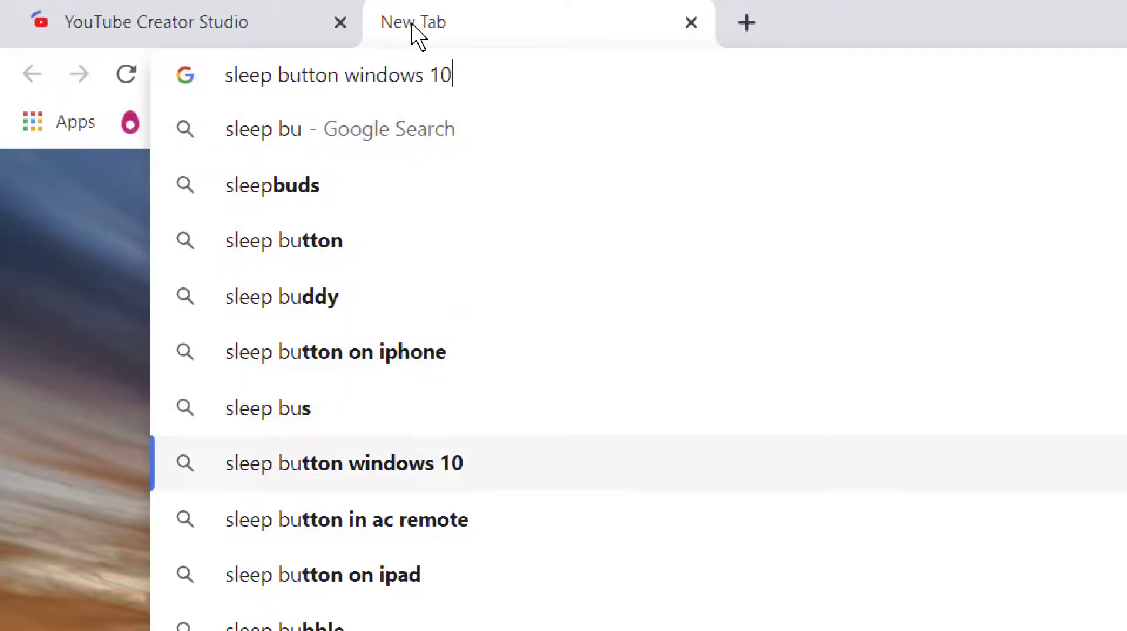
key("BackSpace")
key("BackSpace")
key("BackSpace")
key("BackSpace")
key("BackSpace")
key("BackSpace")
key("BackSpace")
key("BackSpace")
key("BackSpace")
key("BackSpace")
type("la")
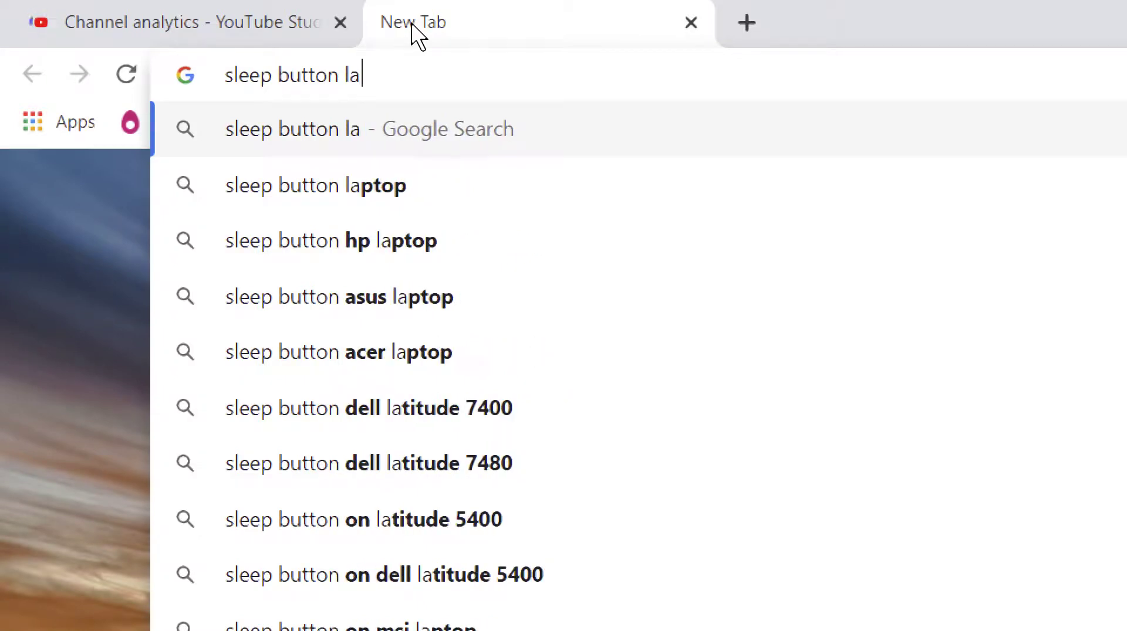
key("Down")
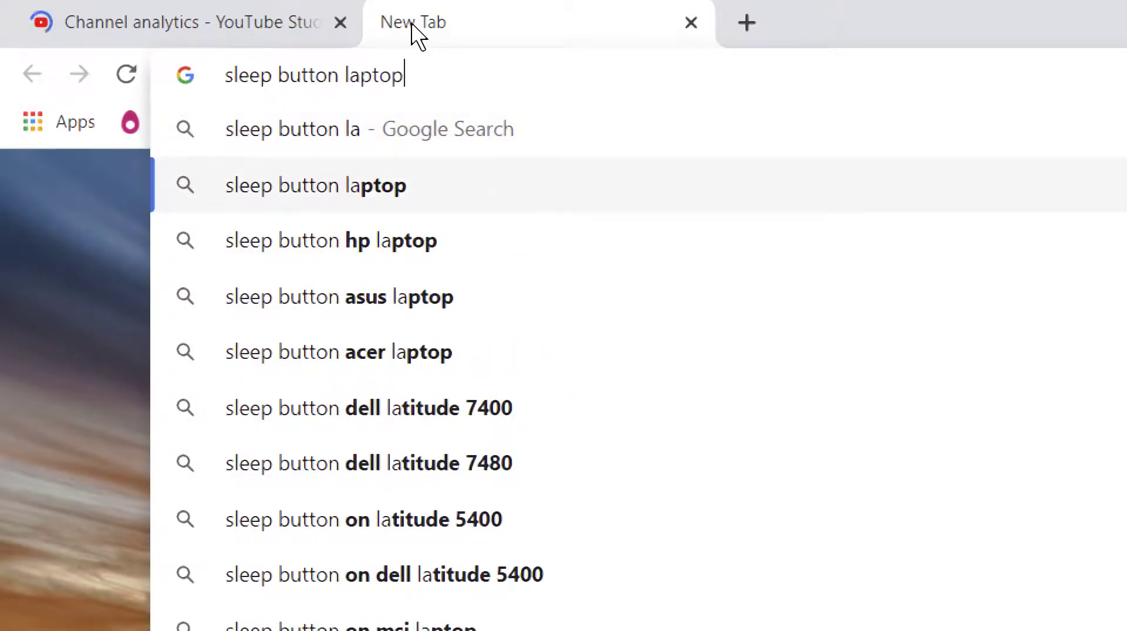
key("Return")
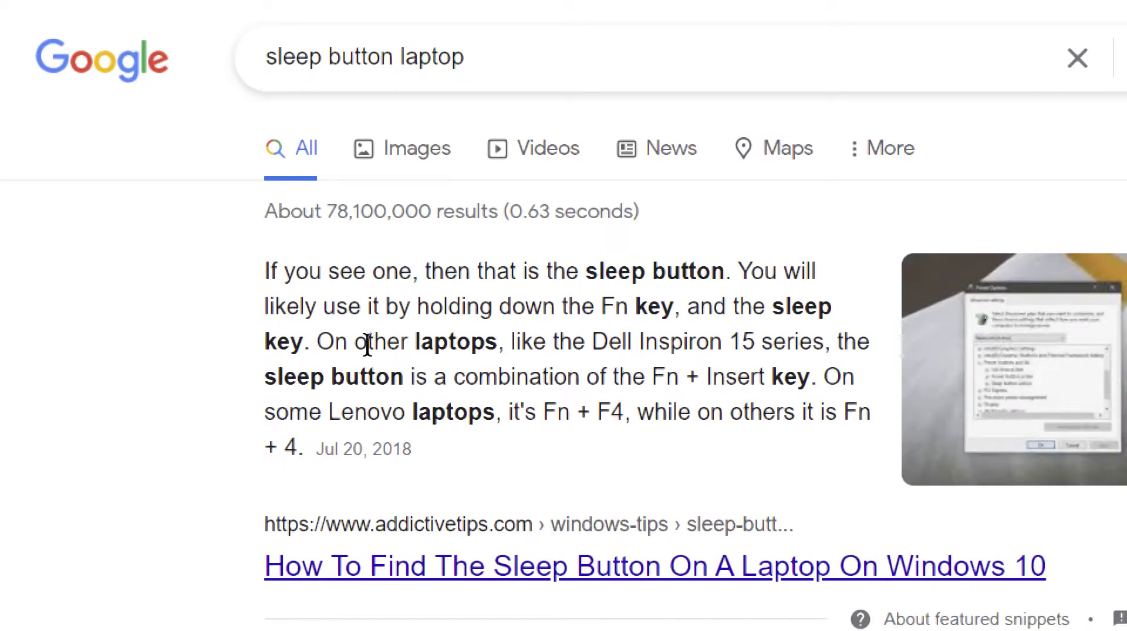
- Show the image results for the search and examine the pictures for where the sleep button is on laptop keyboards
left_click(427, 154)
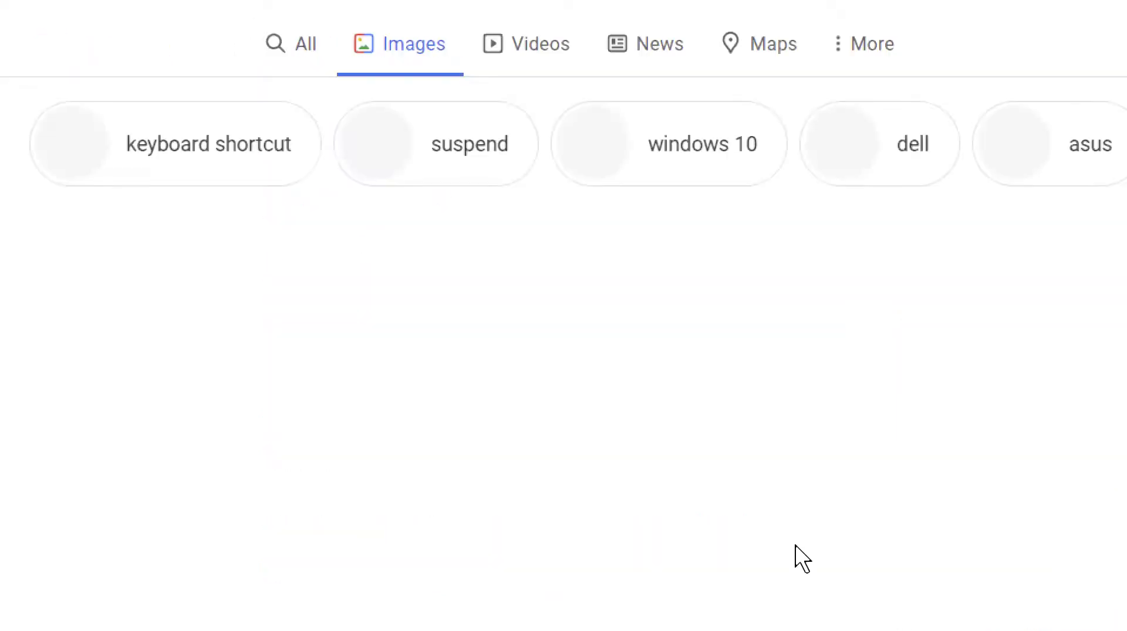
scroll(801, 558, "down", 1)
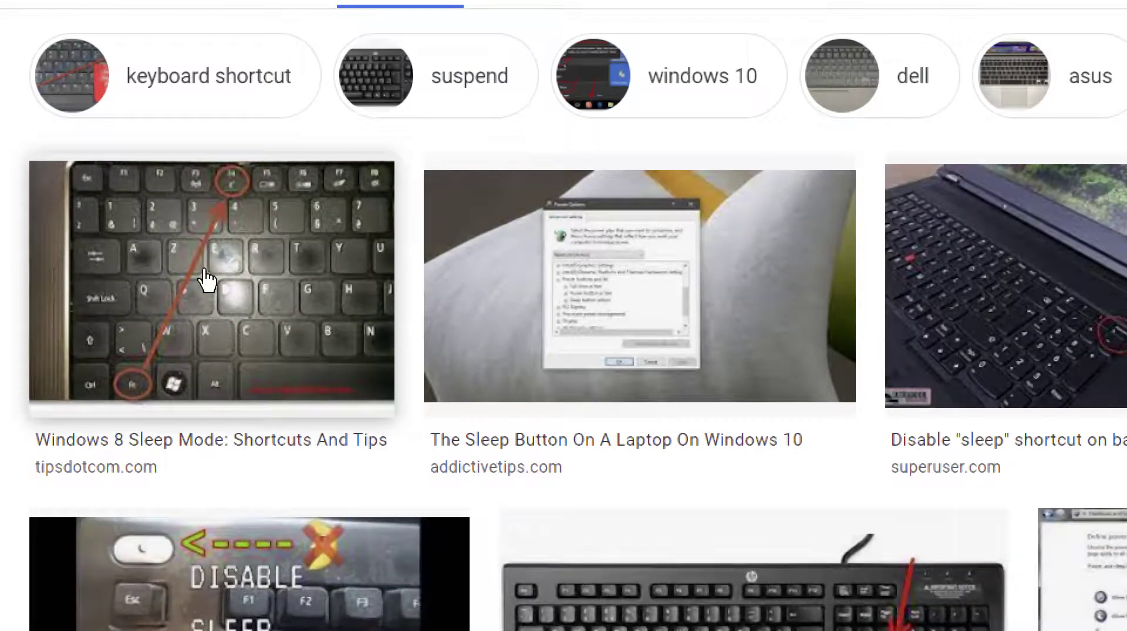
scroll(321, 617, "down", 2)
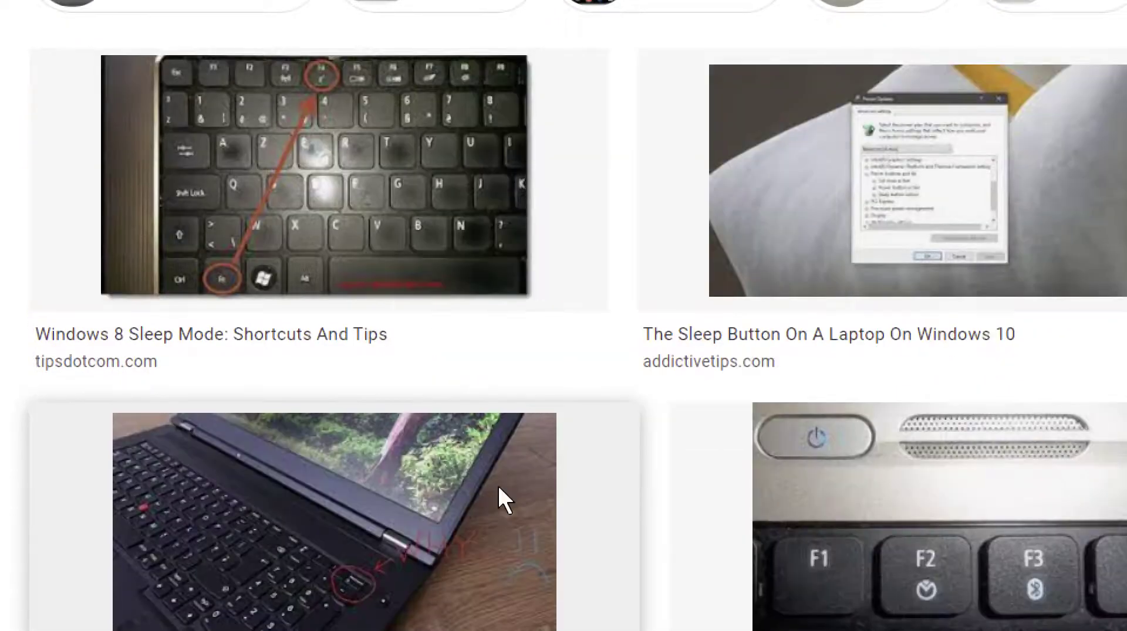
scroll(499, 490, "down", 4)
scroll(923, 327, "down", 2)
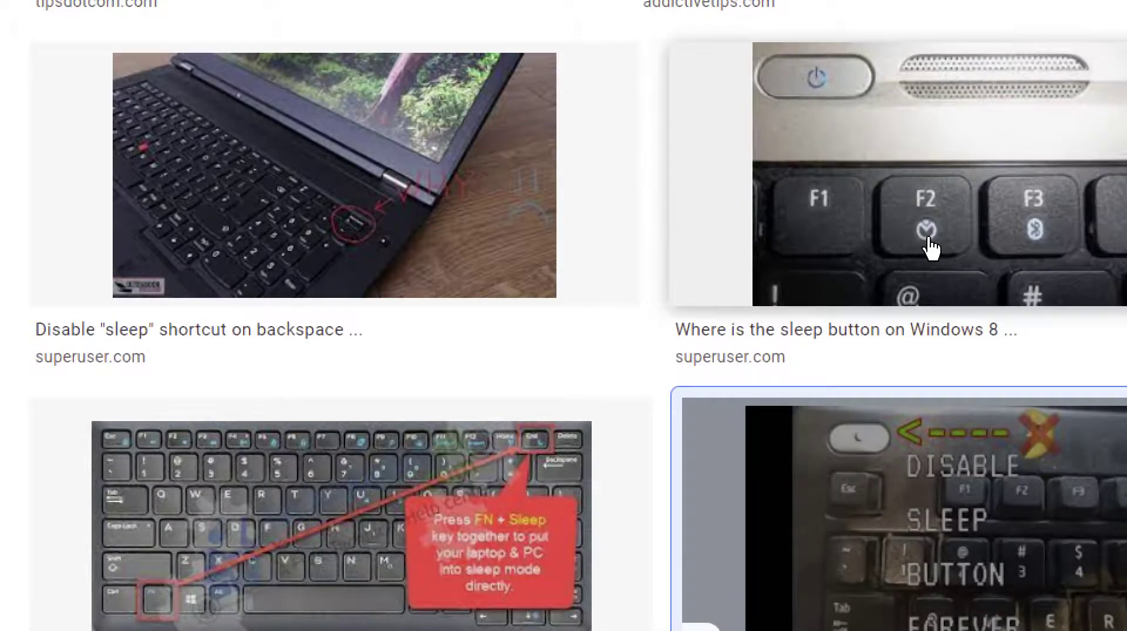
scroll(262, 251, "up", 6)
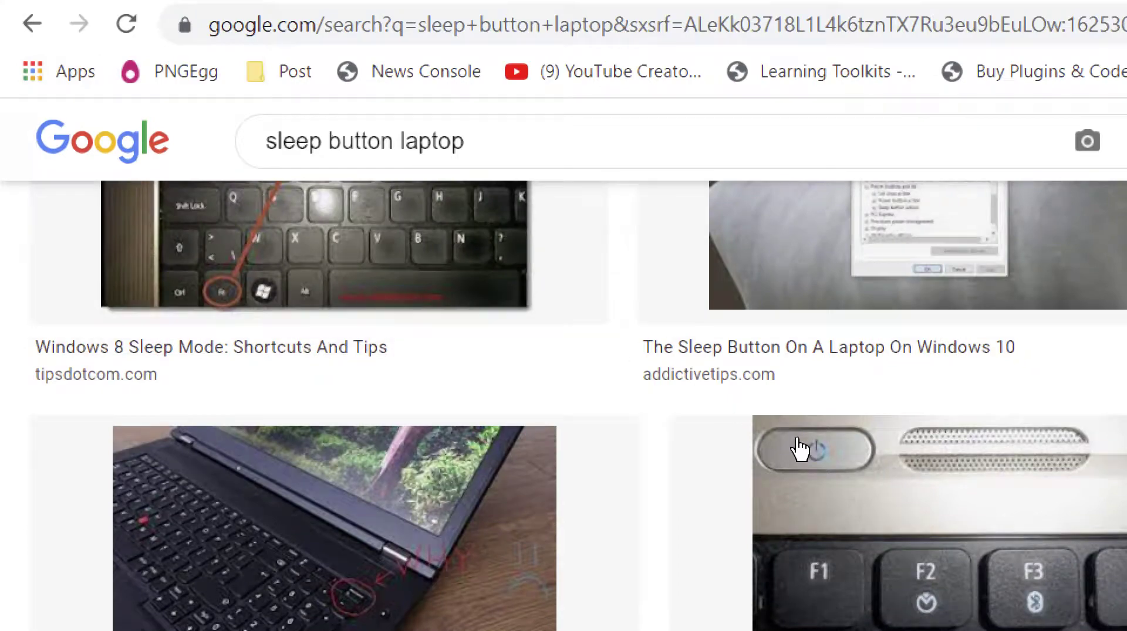
scroll(775, 432, "up", 6)
scroll(618, 598, "down", 15)
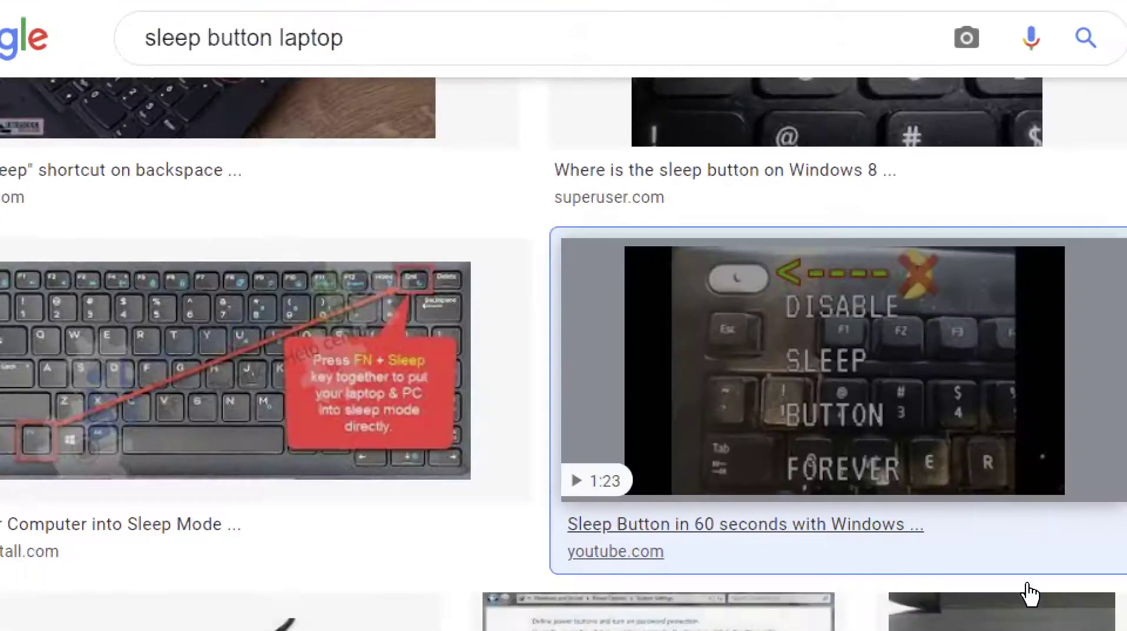
scroll(853, 411, "up", 5)
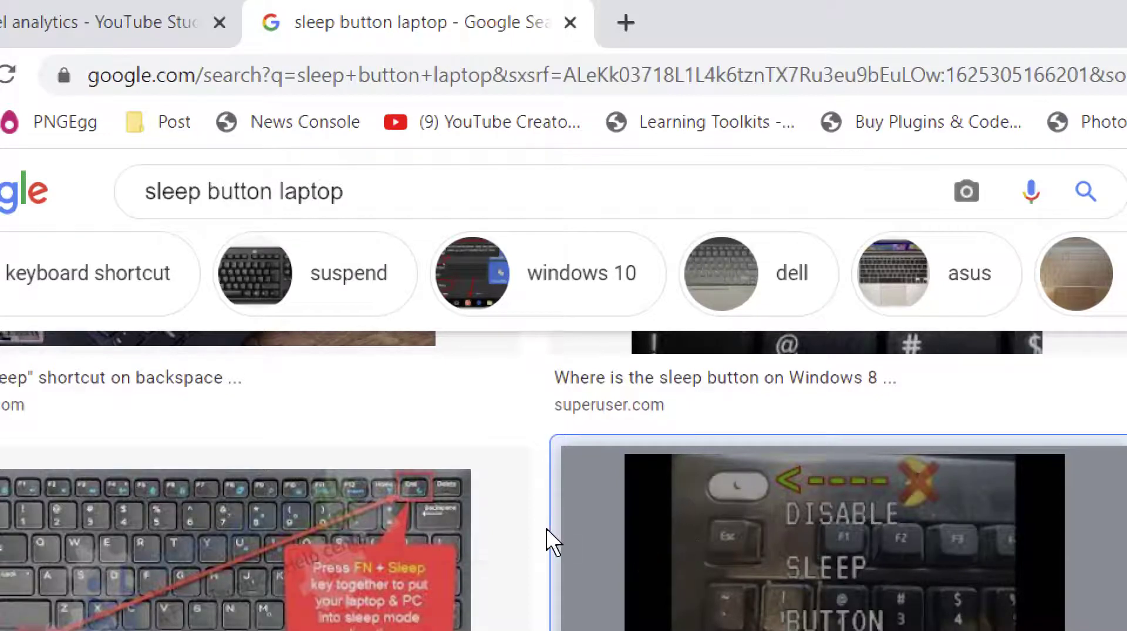
- Examine more of the image results, including the Reddit and online-tech-tips pictures, for where laptop keyboards place the sleep key
scroll(181, 541, "down", 7)
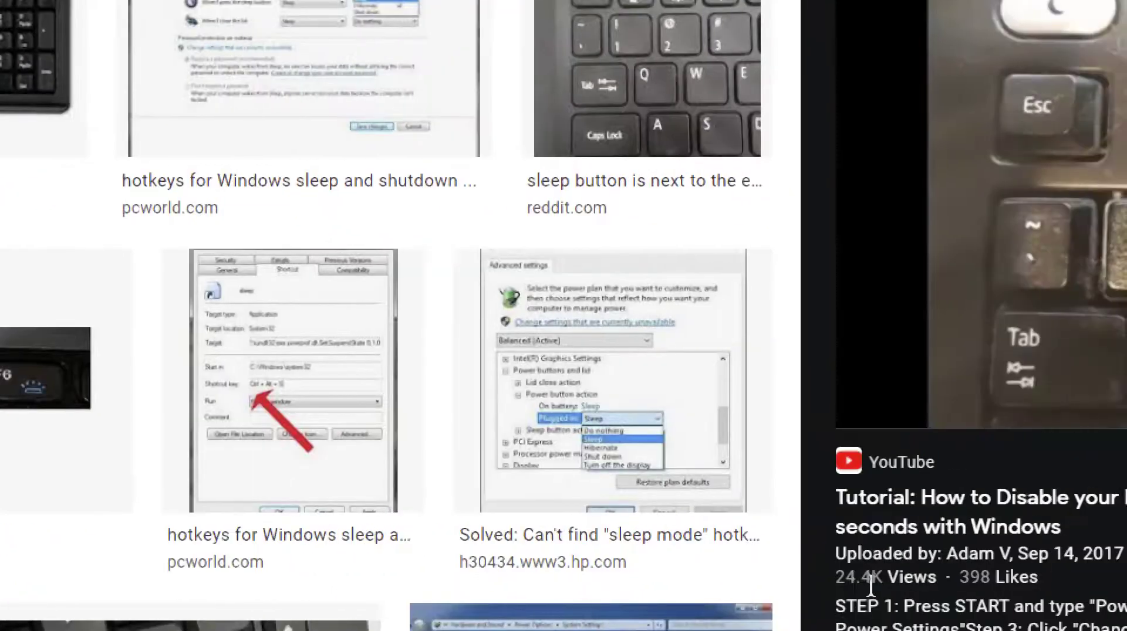
scroll(528, 352, "down", 5)
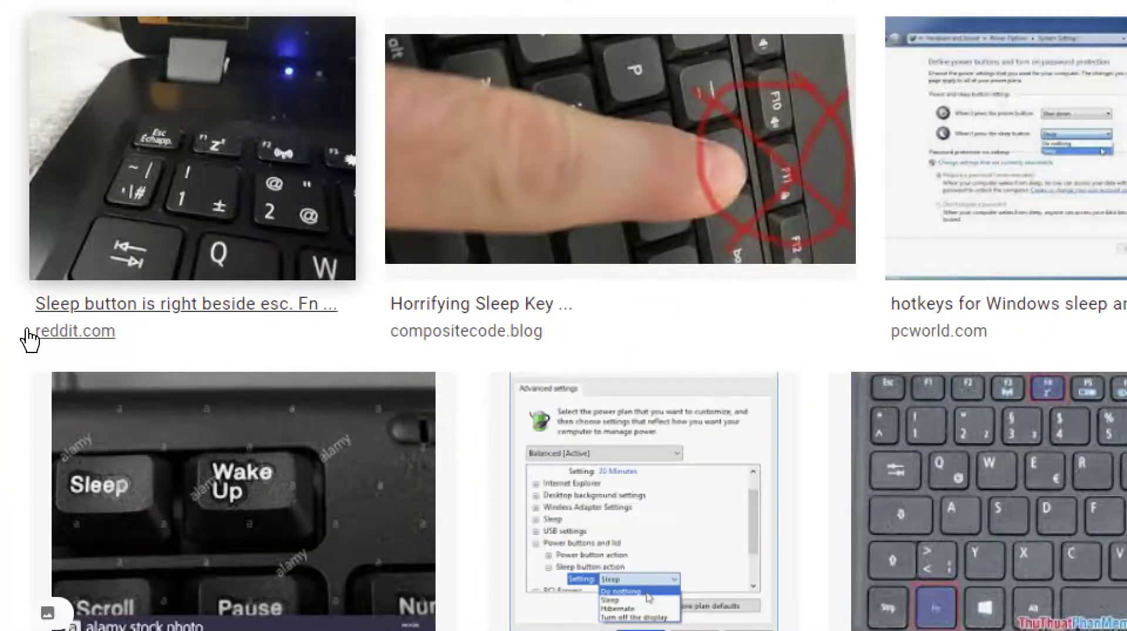
scroll(52, 90, "up", 2)
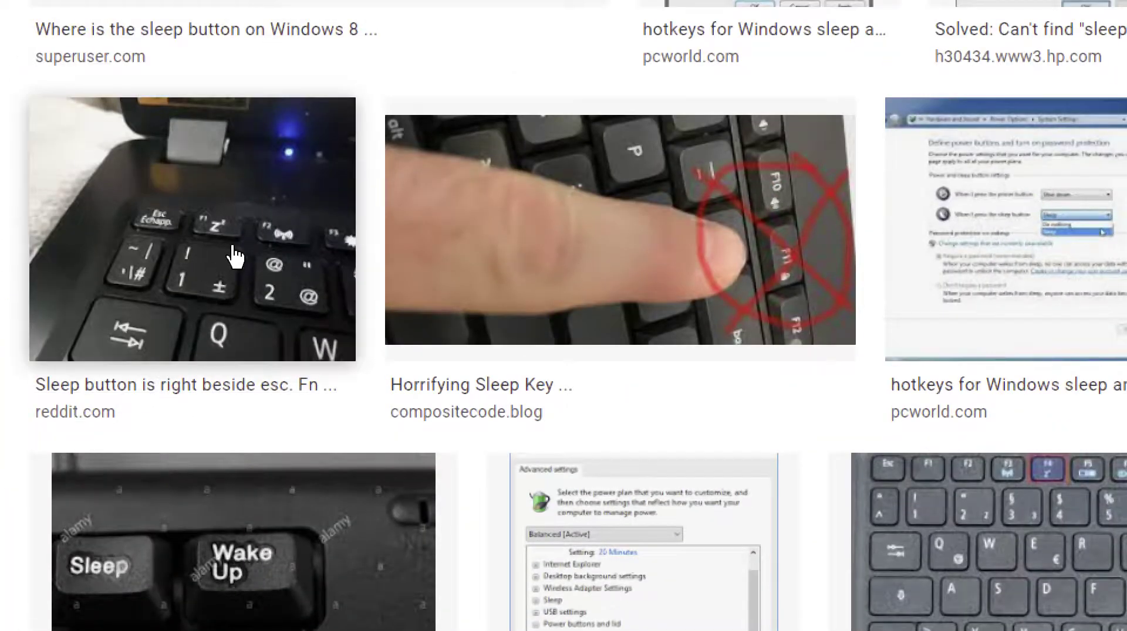
scroll(244, 604, "down", 1)
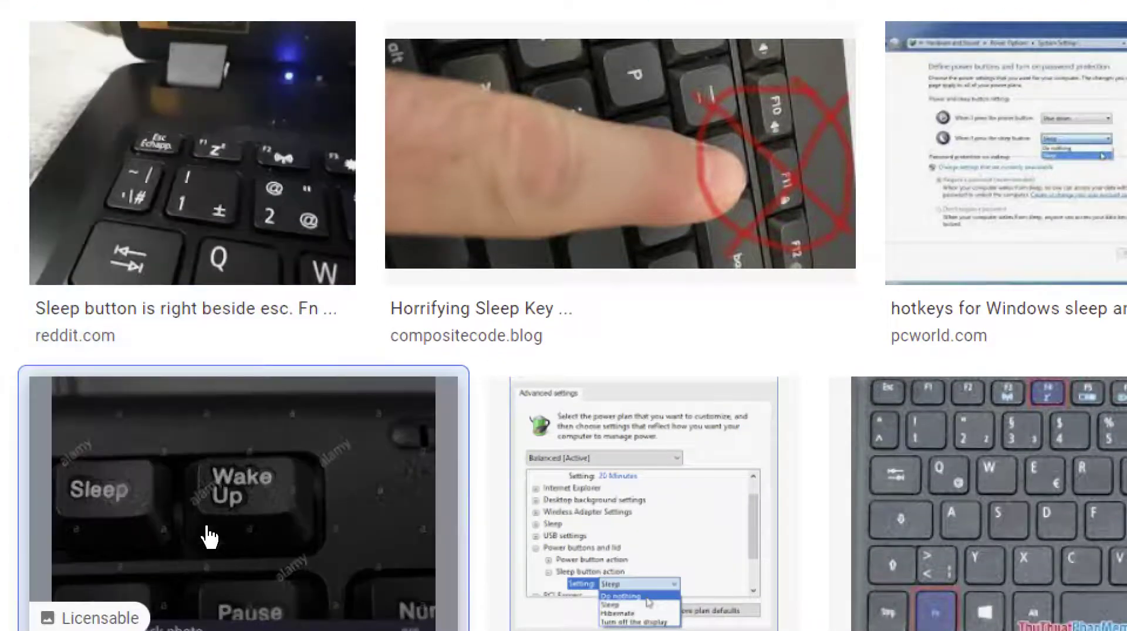
scroll(147, 30, "up", 1)
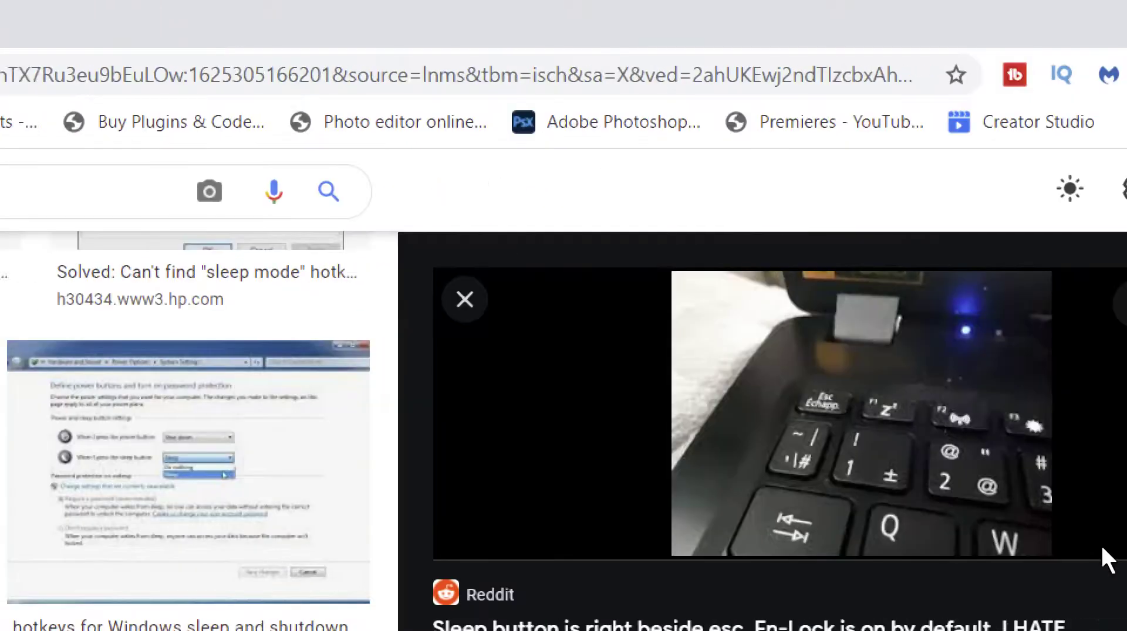
scroll(117, 481, "down", 5)
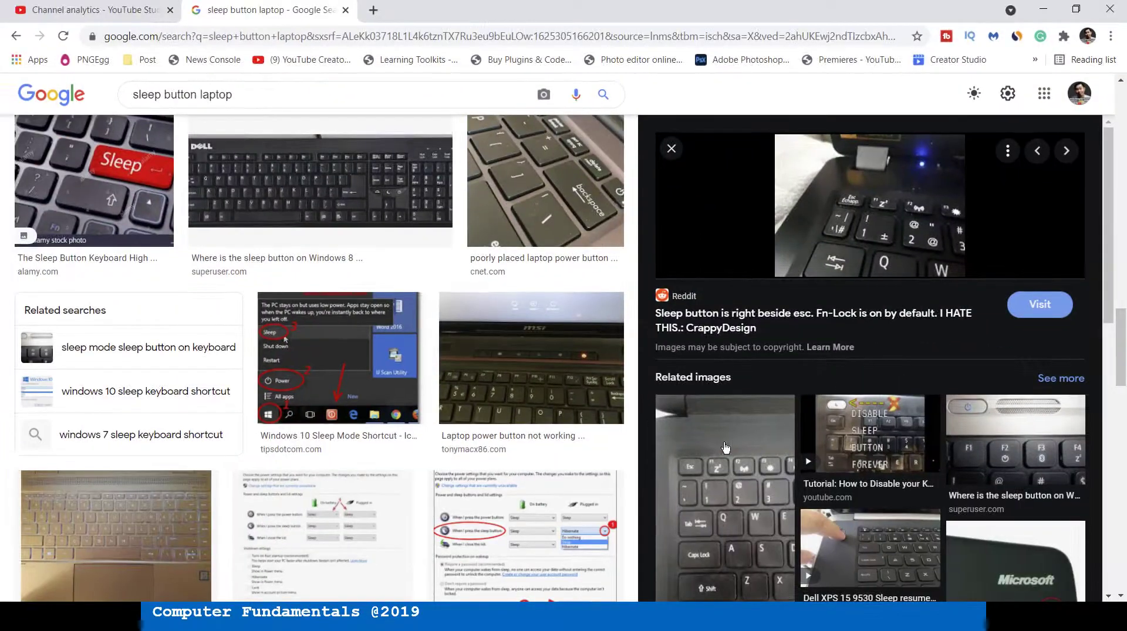
scroll(528, 499, "down", 5)
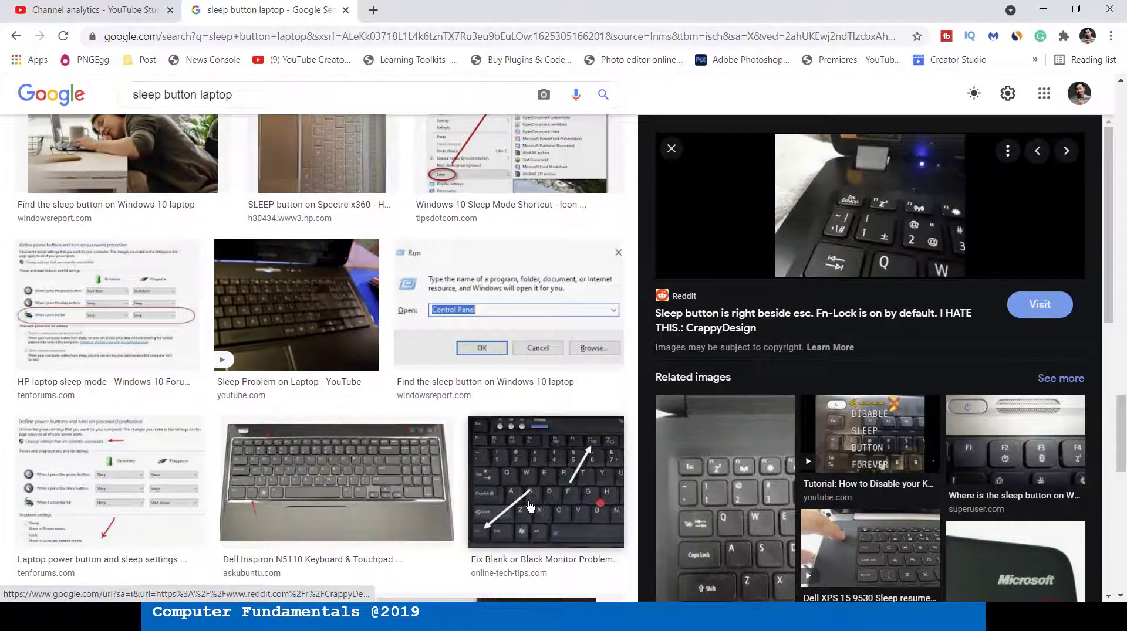
left_click(530, 506)
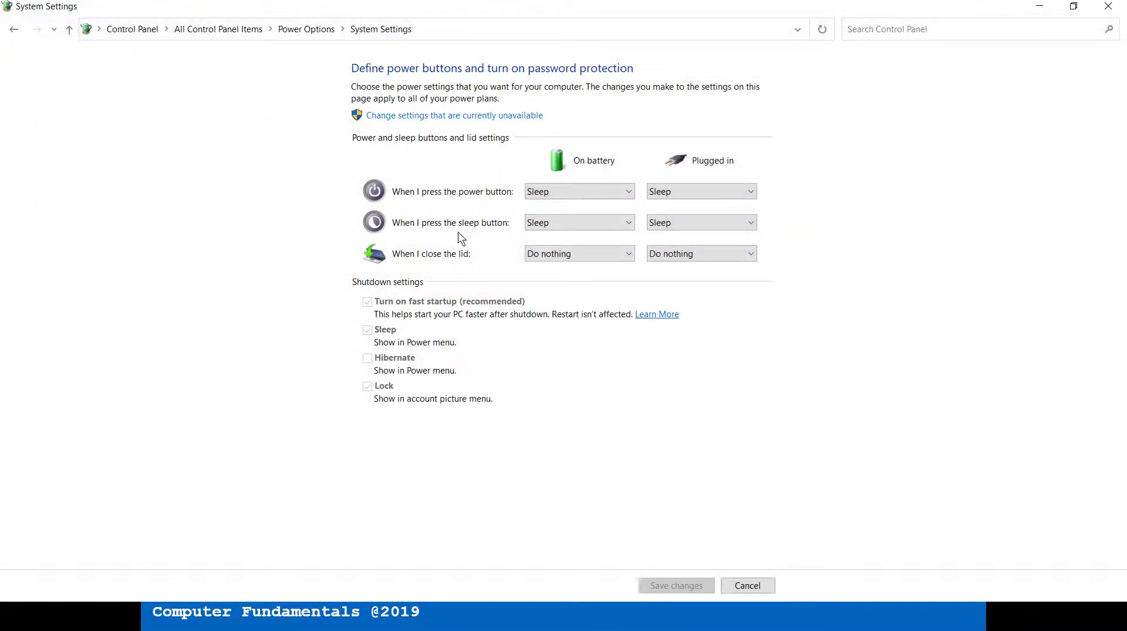
- Switch back to the power button settings and review the available sleep button actions on battery and plugged in
left_click(556, 222)
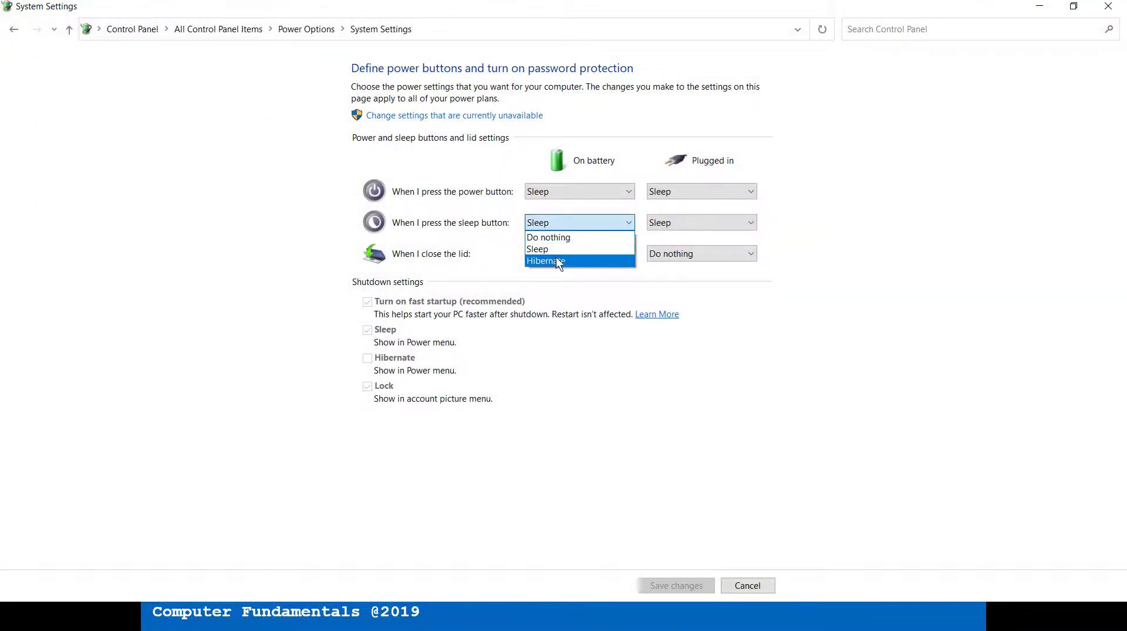
left_click(670, 223)
left_click(671, 221)
left_click(856, 384)
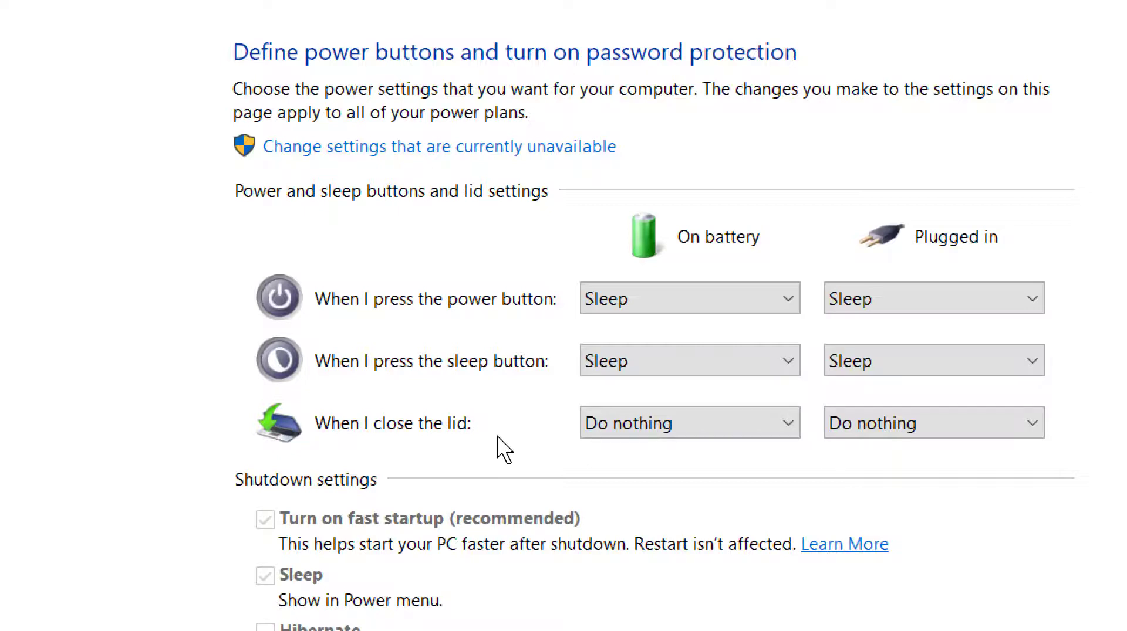
- Review the on-battery actions for closing the lid, select Do nothing, and close the System Settings window without saving
left_click(668, 422)
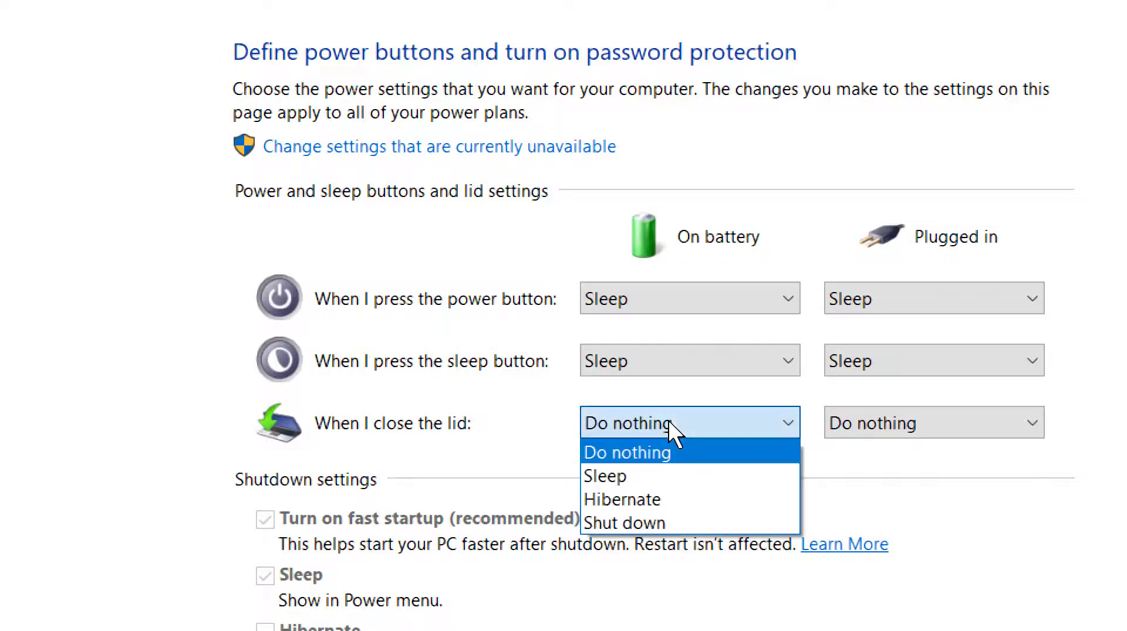
left_click(677, 453)
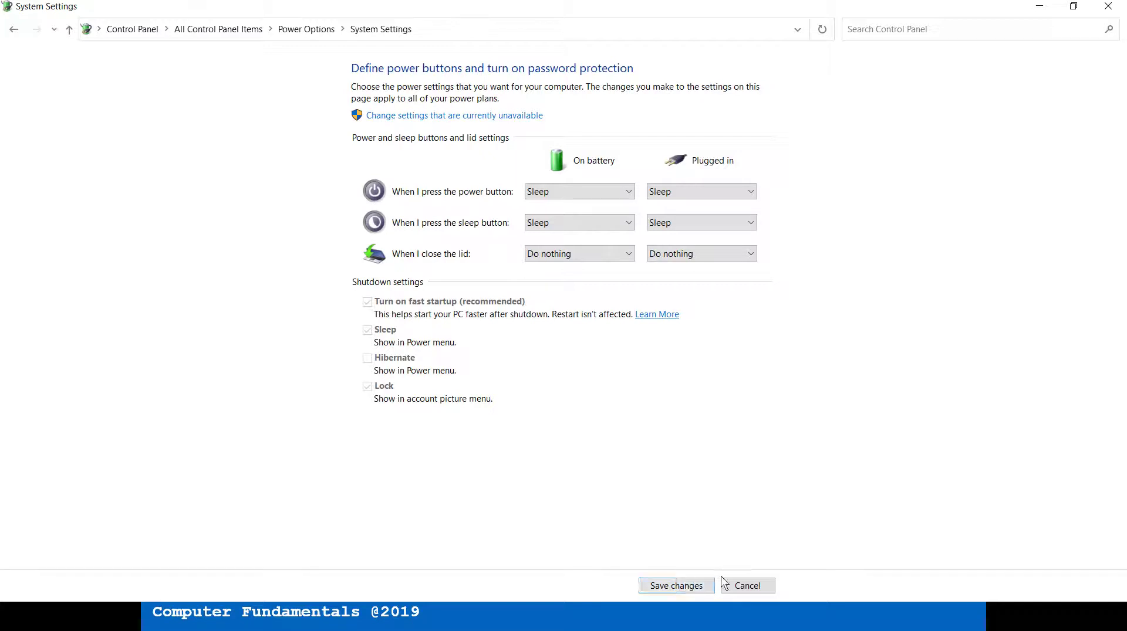
left_click(1111, 11)
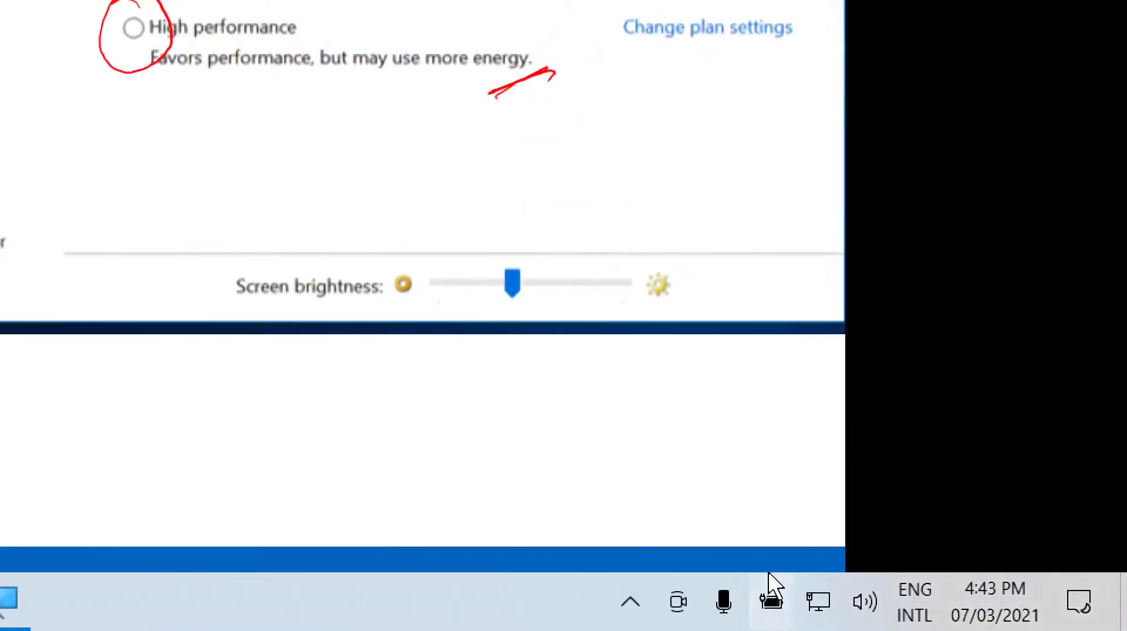
- Try the Better performance and Better battery power modes for plugged-in use, and set the mode back to Best performance
left_click(769, 601)
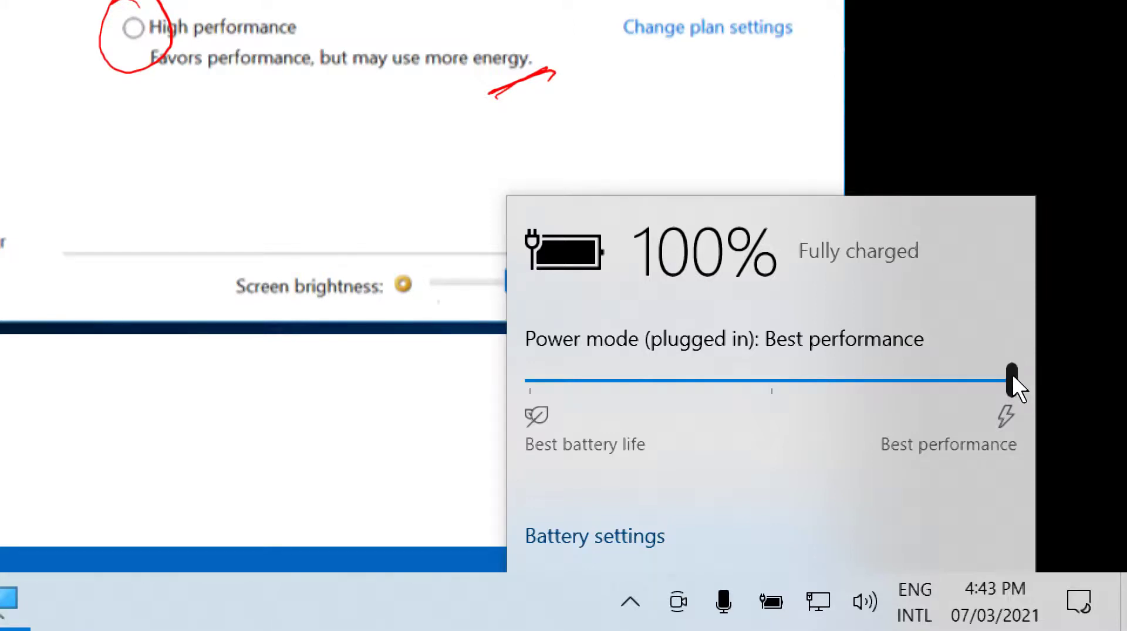
left_click_drag(1013, 377, 746, 390)
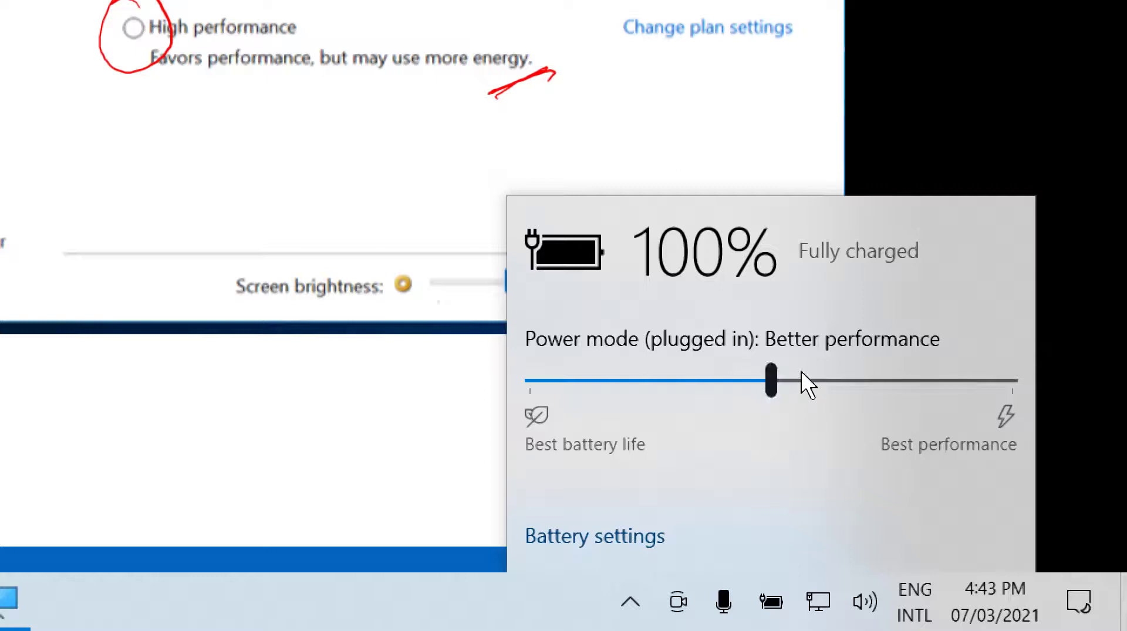
left_click_drag(770, 378, 580, 392)
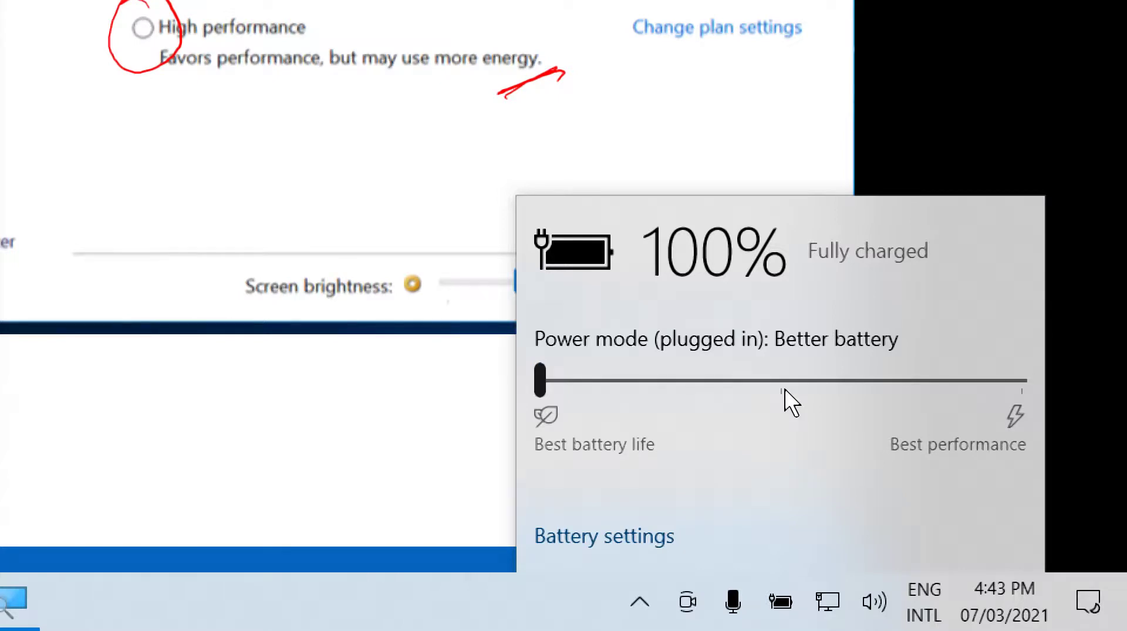
left_click(1024, 380)
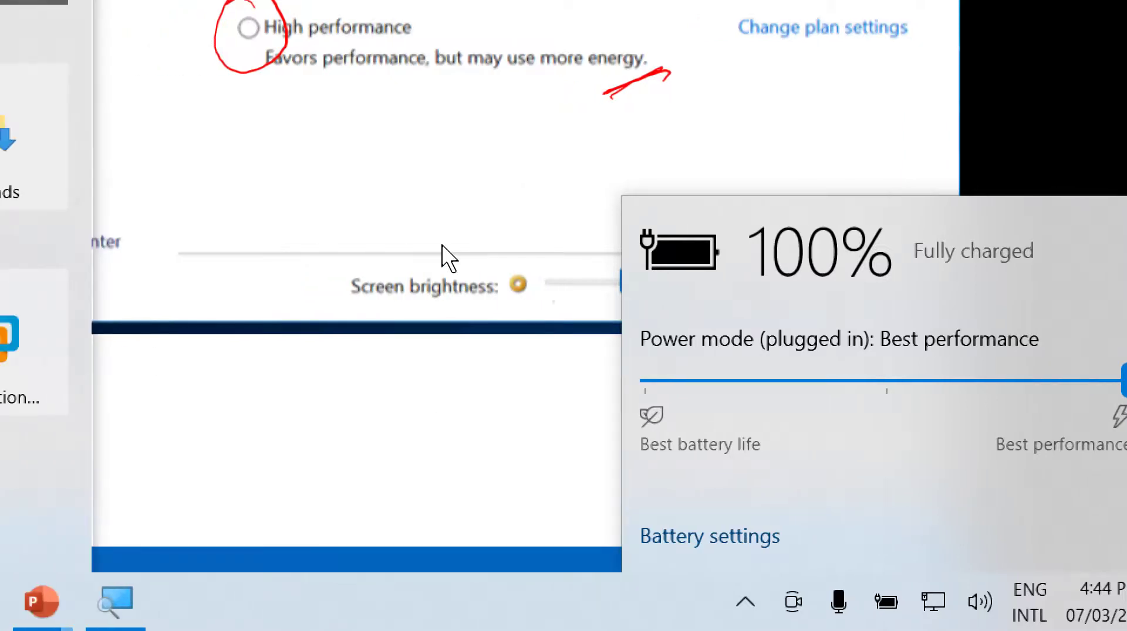
left_click(894, 165)
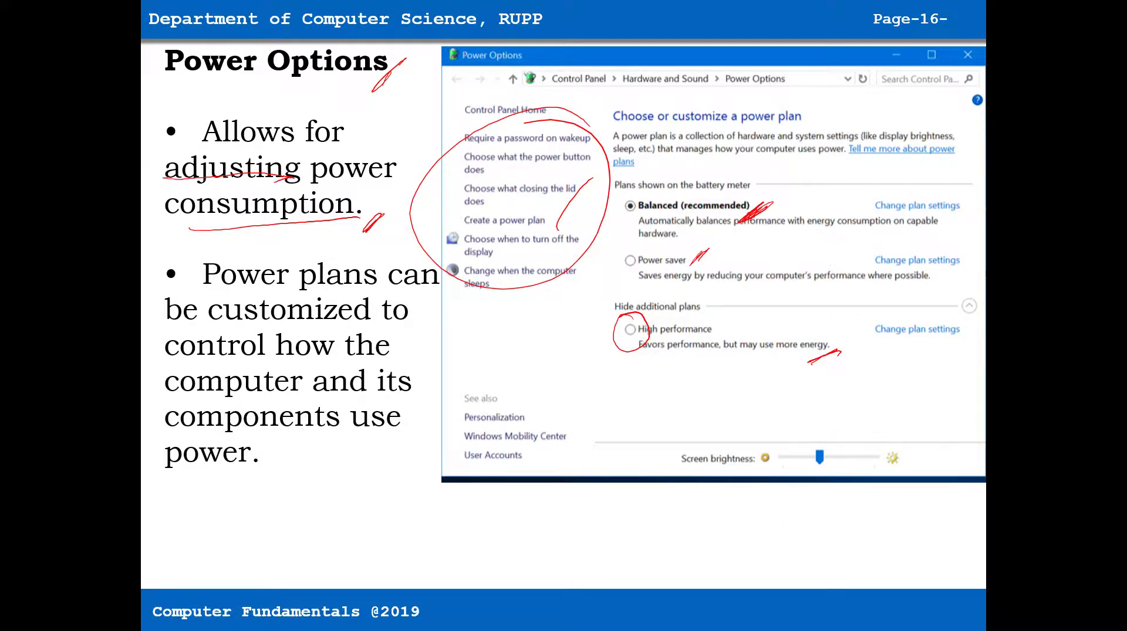
- Show the battery status and power mode over the slide show once more and dismiss them
key("super")
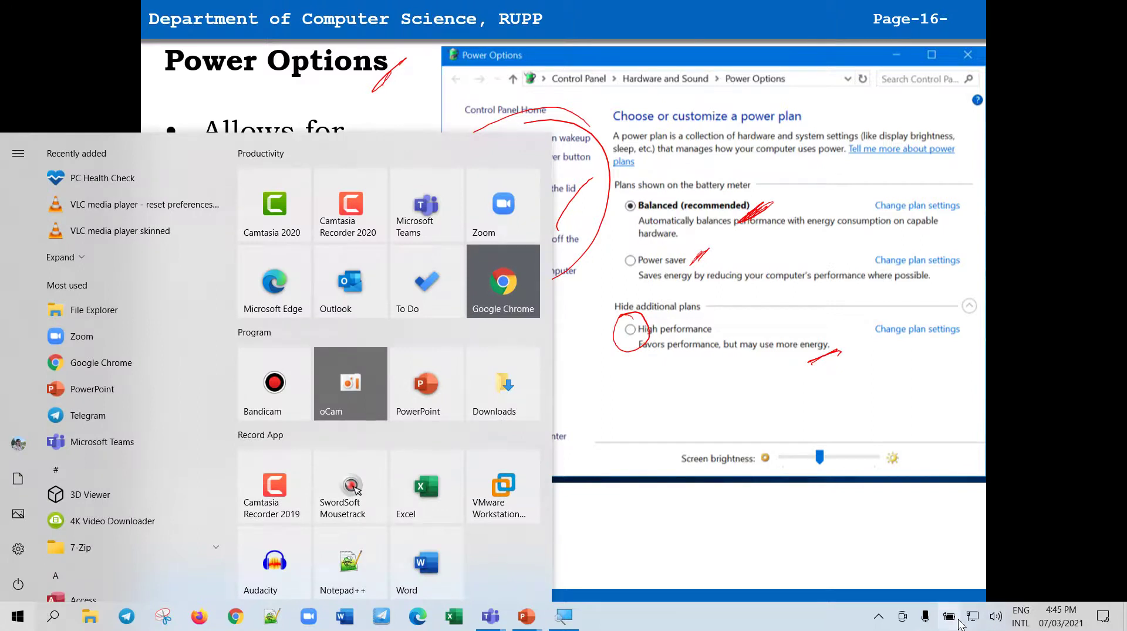
left_click(949, 617)
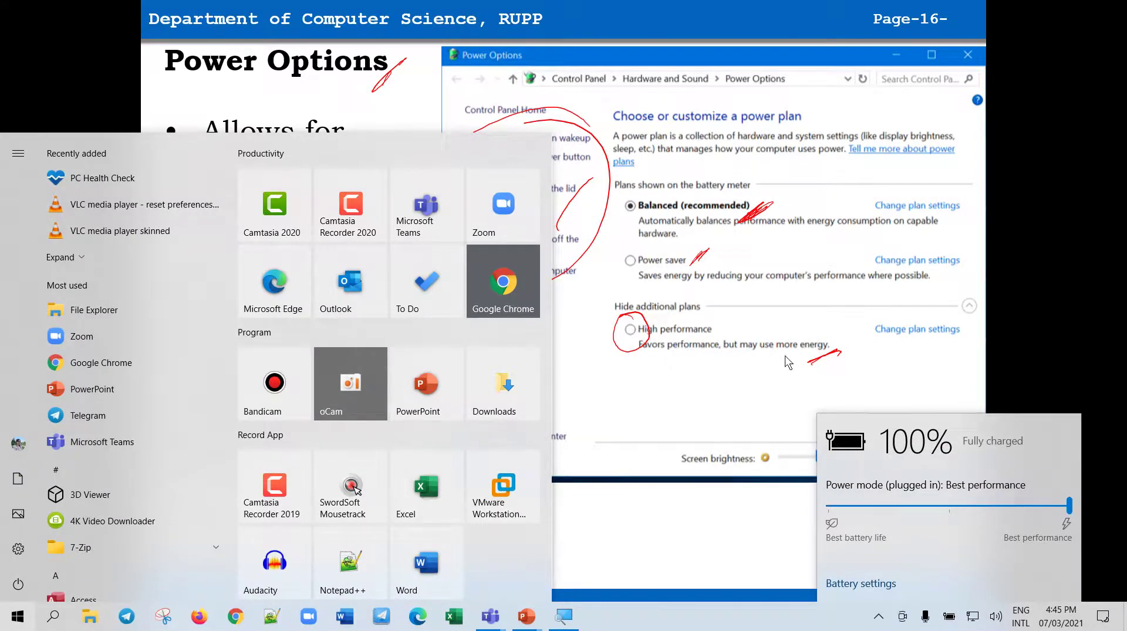
left_click(699, 136)
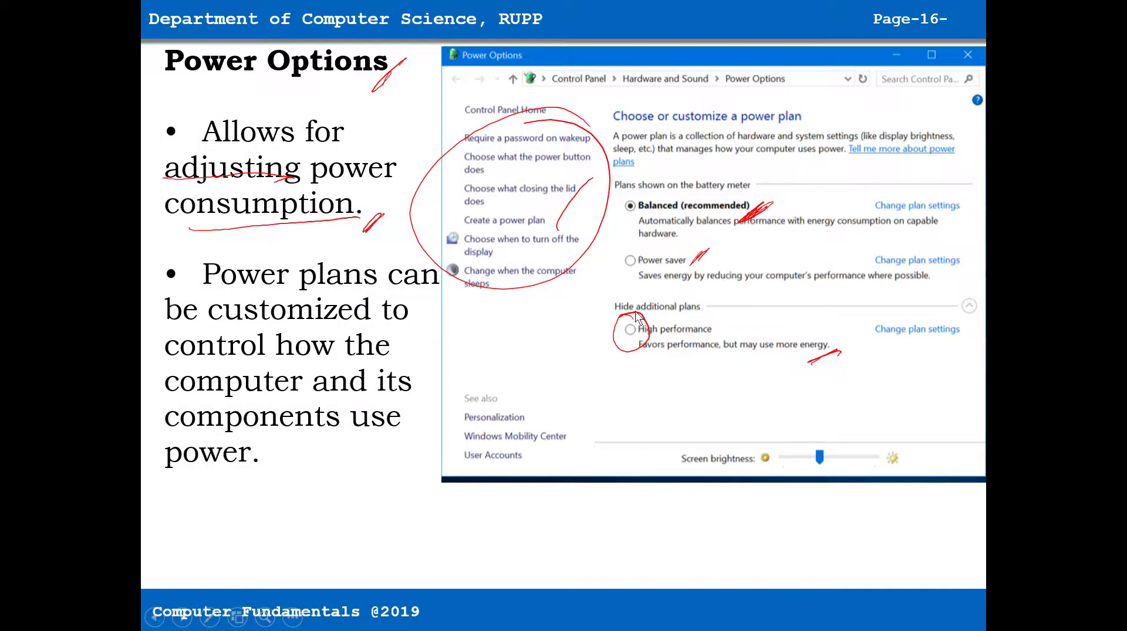
- Search Windows for "po", open Edit power plan, and cancel the plan editing to reach the Power Options overview
key("super")
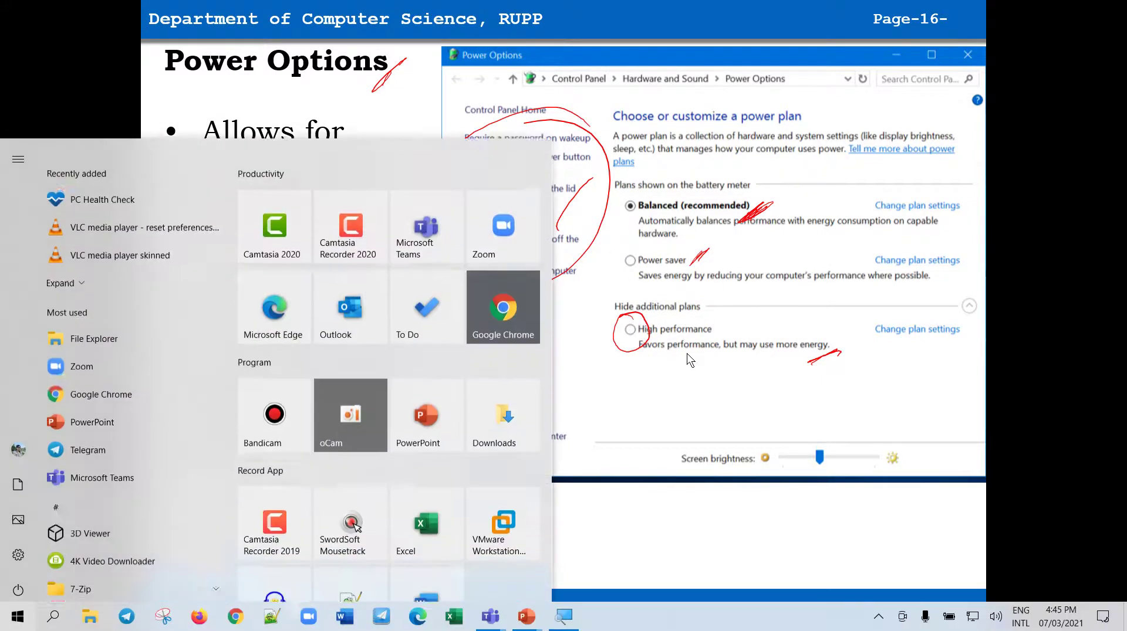
type("po")
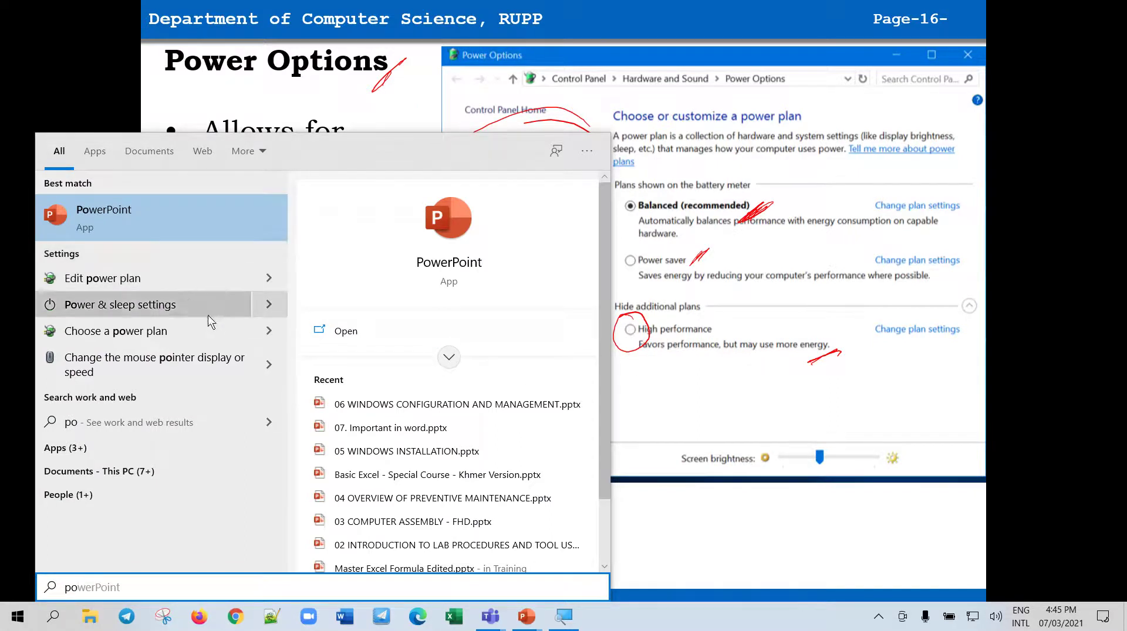
left_click(167, 280)
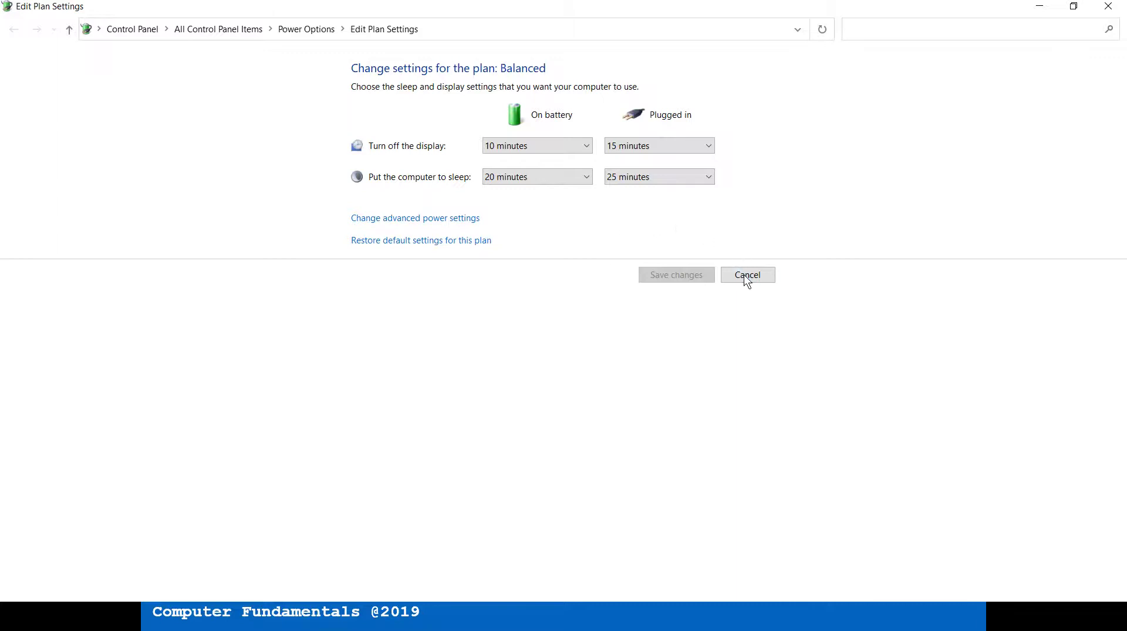
left_click(746, 276)
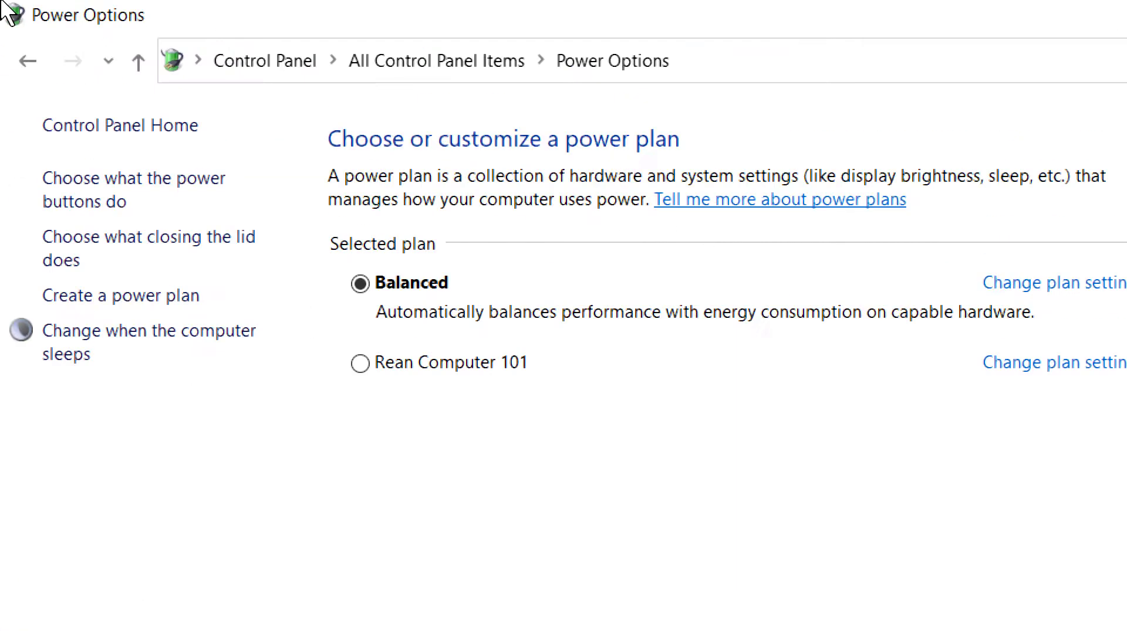
- Open the settings for what the power buttons do, review the power, sleep and lid actions, and close the window
left_click(143, 189)
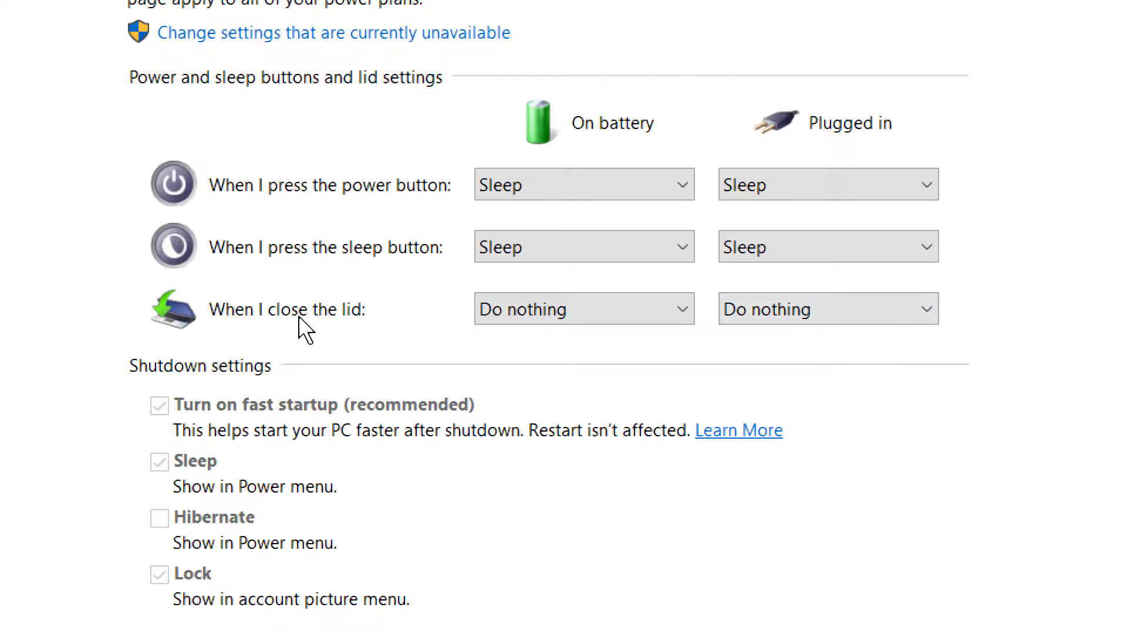
scroll(437, 242, "up", 1)
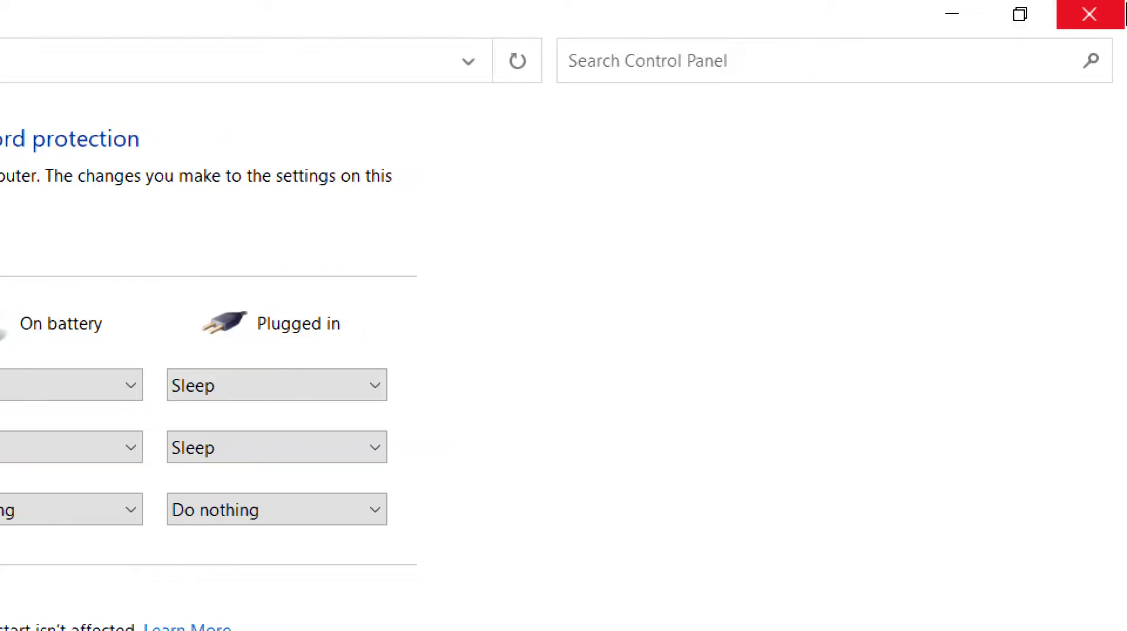
left_click(1090, 15)
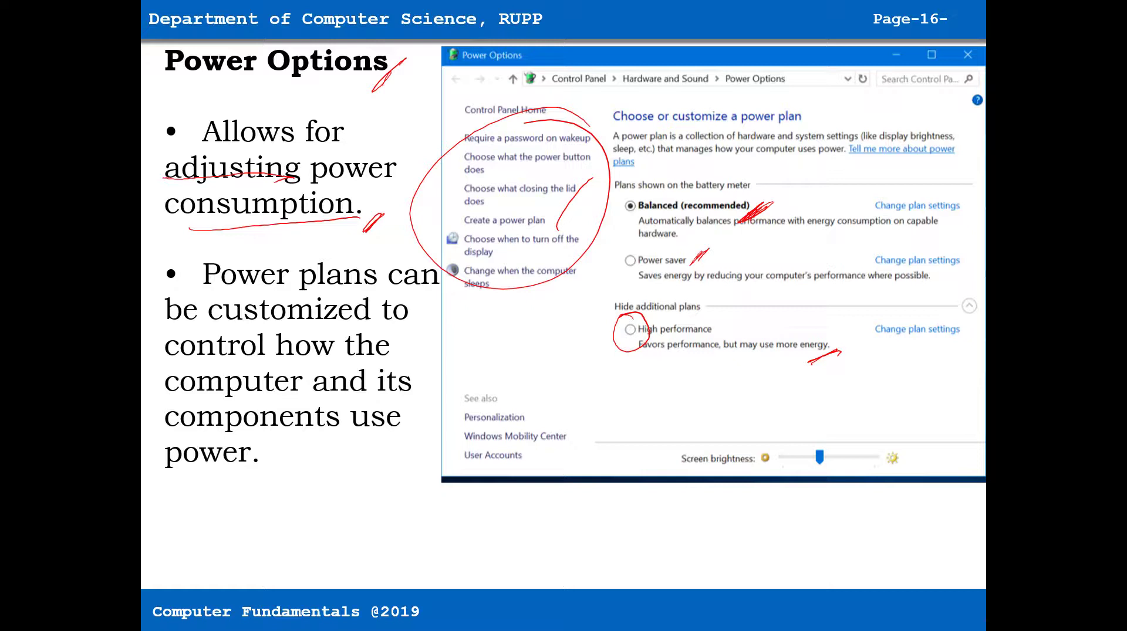
- Advance the presentation to the System Utility slide and circle the System window screenshot in red ink
key("Right")
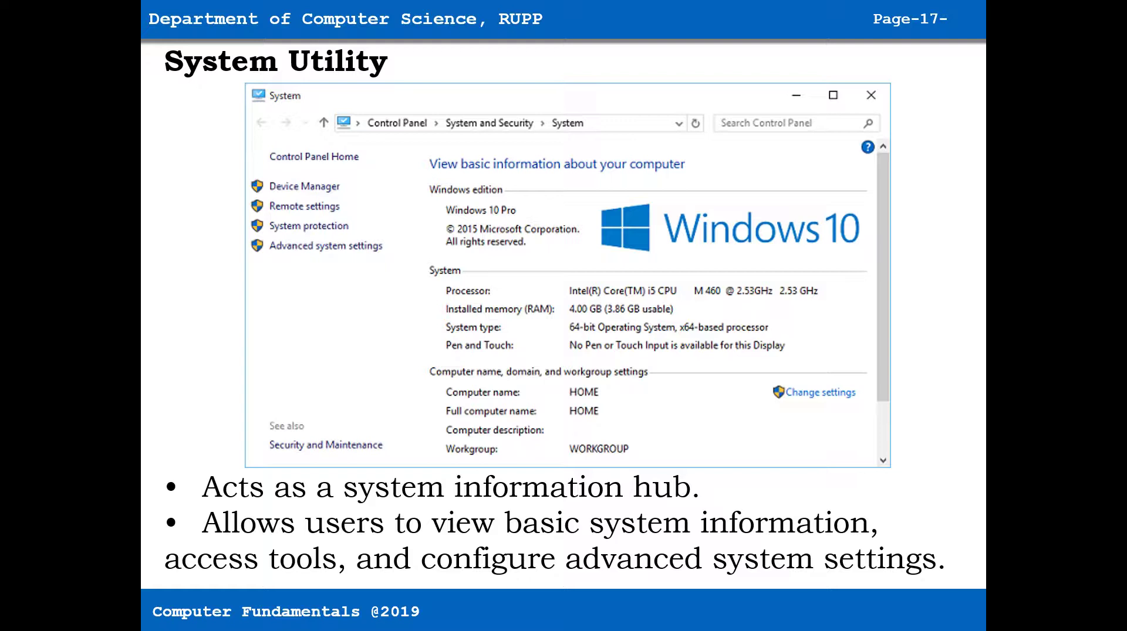
mouse_move(919, 134)
left_mouse_down()
mouse_move(722, 83)
mouse_move(293, 94)
mouse_move(246, 376)
mouse_move(662, 473)
mouse_move(941, 316)
mouse_move(846, 105)
left_mouse_up()
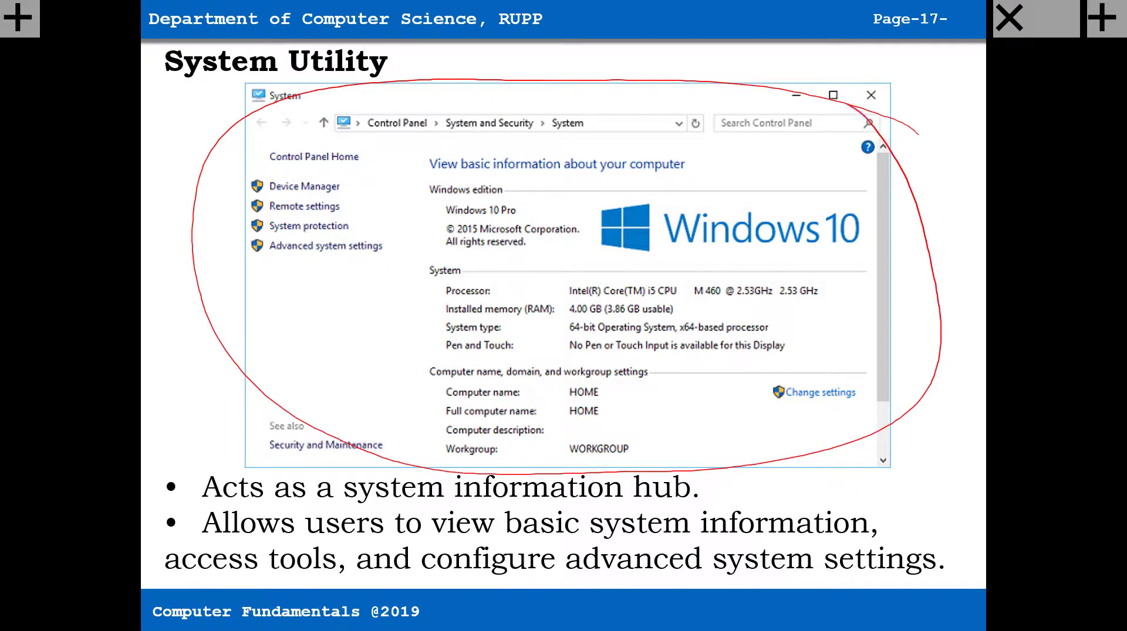